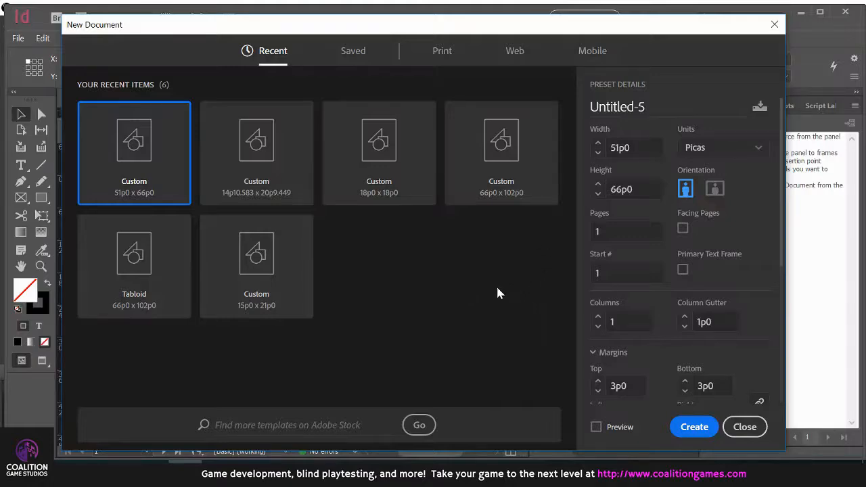
# Close the New Document dialog and look through the card sheets on pages 2 and 3 of WV Forms - PnP
pyautogui.click(763, 433)
pyautogui.scroll(-10, 406, 250)
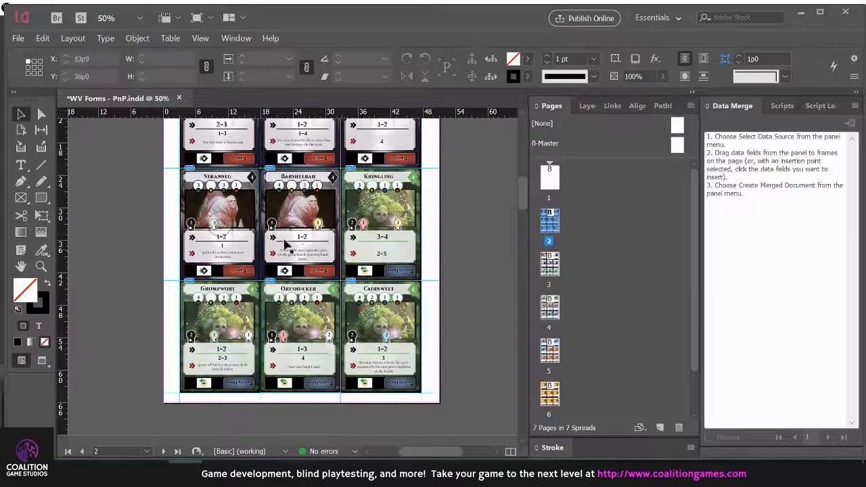
pyautogui.scroll(-3, 189, 245)
pyautogui.scroll(-10, 155, 262)
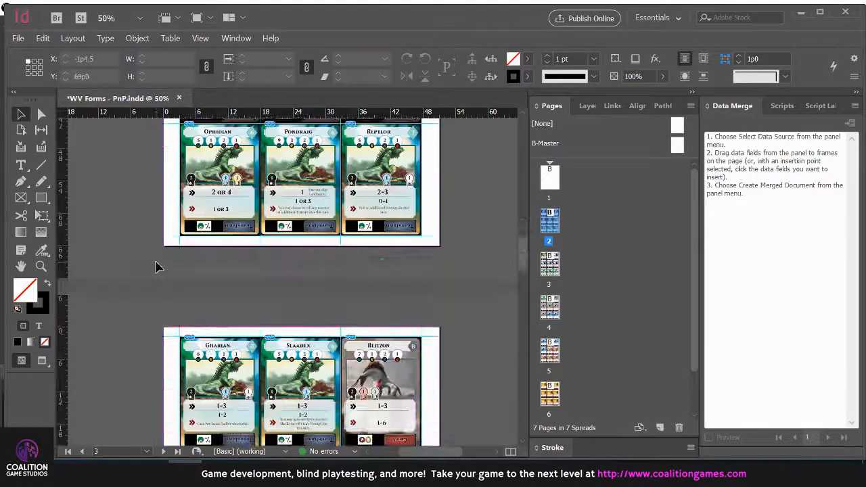
pyautogui.scroll(15, 153, 262)
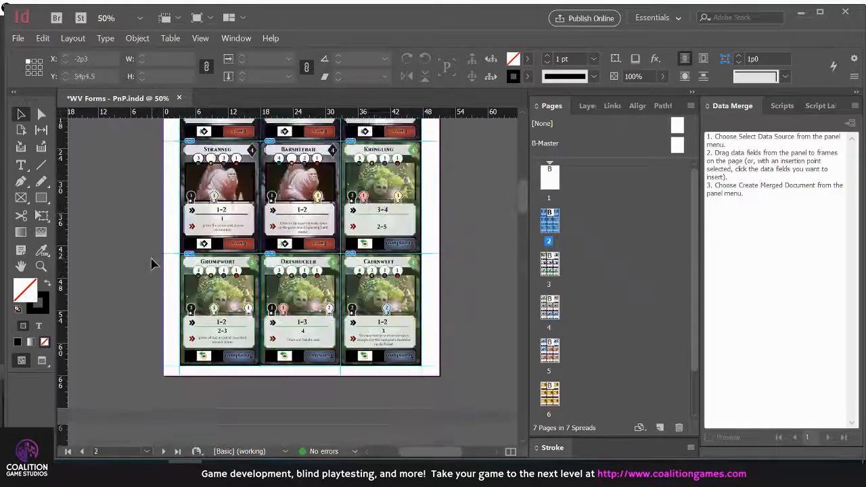
pyautogui.scroll(-6, 150, 264)
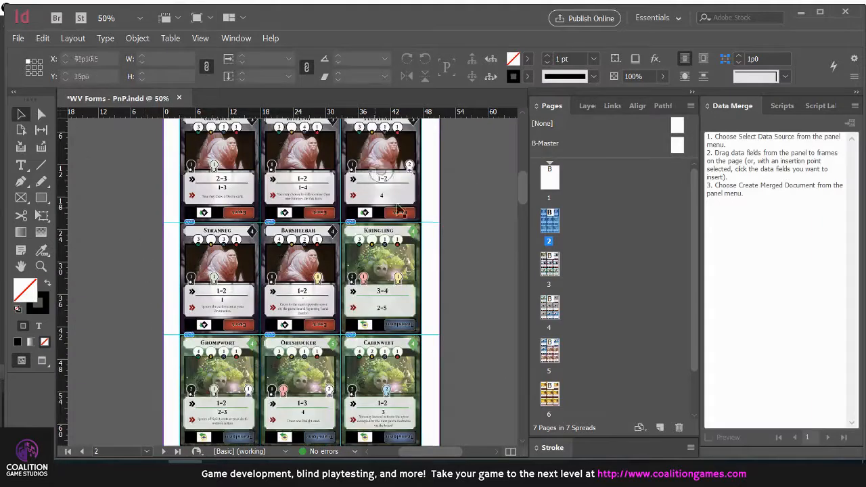
pyautogui.scroll(1, 521, 184)
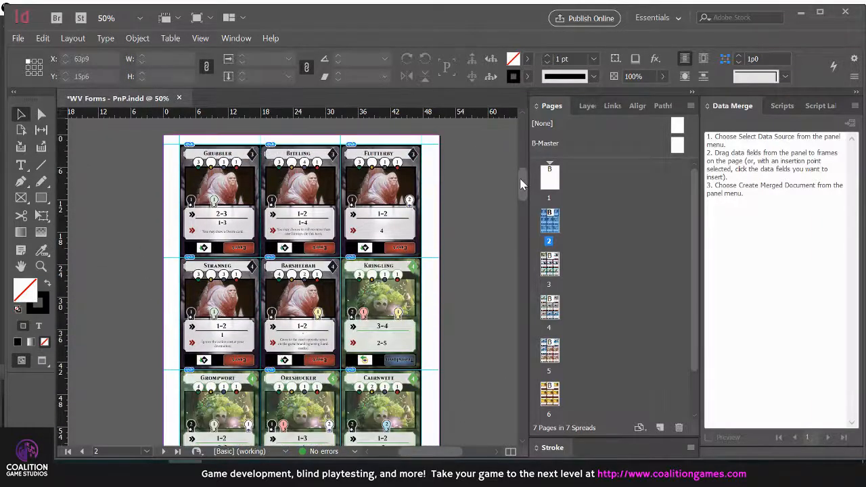
# Switch to the Card Images folder in File Explorer, look through all the Forms card images, and return to InDesign
pyautogui.hotkey('alt', 'Tab')
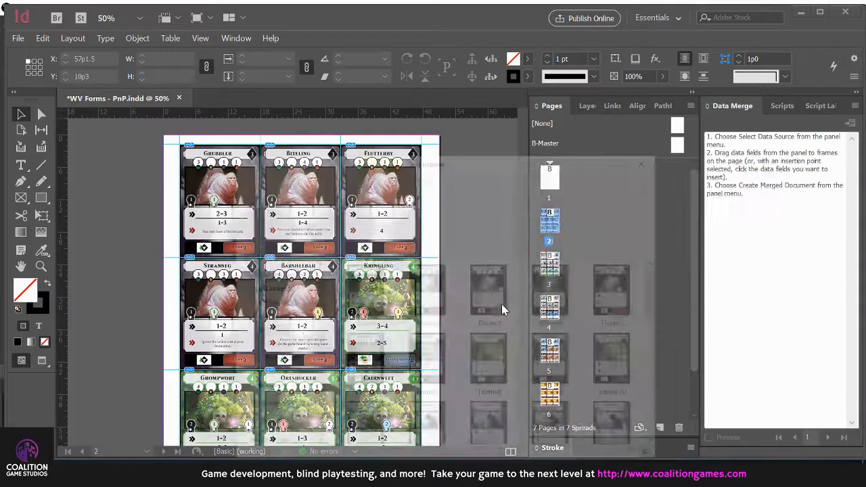
pyautogui.click(432, 250)
pyautogui.scroll(-3, 472, 259)
pyautogui.scroll(3, 472, 259)
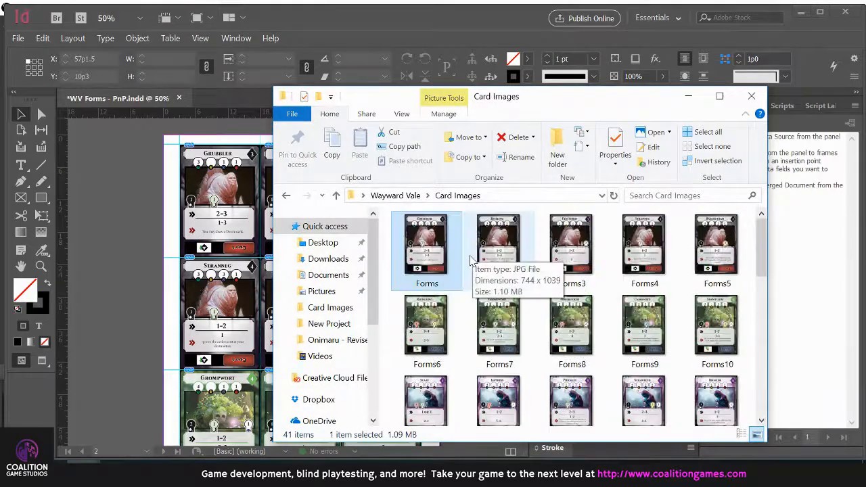
pyautogui.scroll(-6, 471, 259)
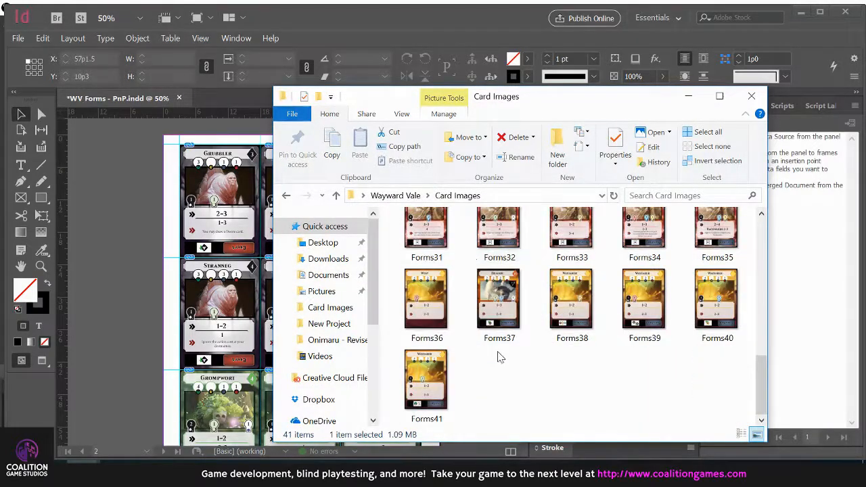
pyautogui.scroll(6, 499, 358)
pyautogui.click(114, 268)
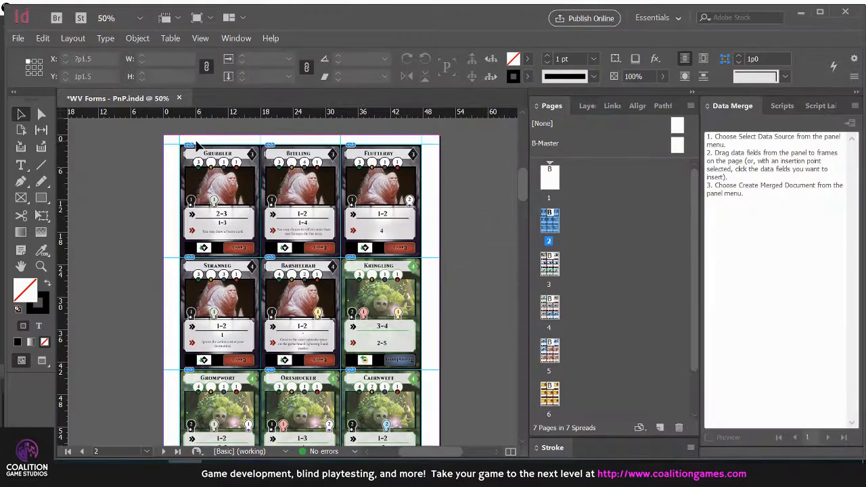
# Compare the Forms image files in the Card Images folder with the cards placed on the InDesign sheets
pyautogui.hotkey('alt', 'Tab')
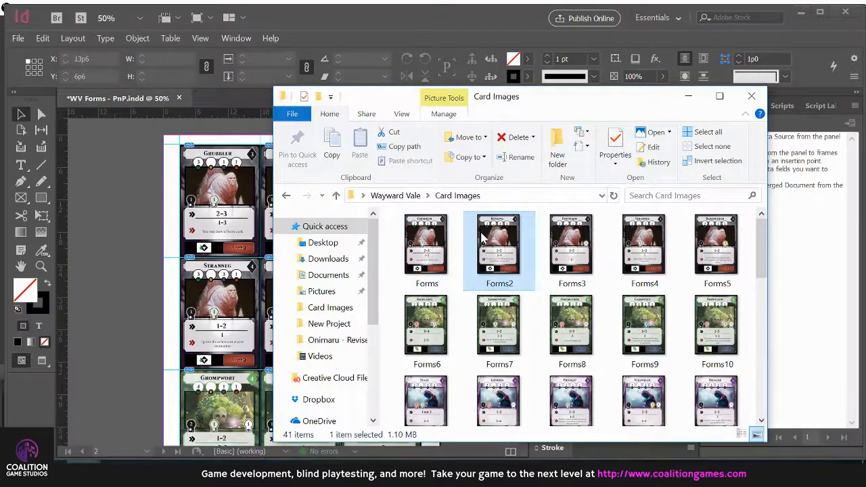
pyautogui.click(554, 242)
pyautogui.click(126, 197)
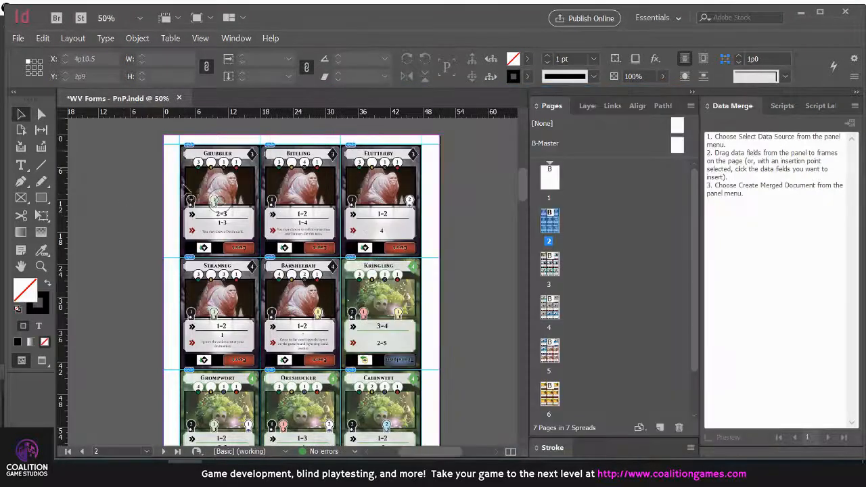
pyautogui.scroll(-3, 454, 251)
pyautogui.scroll(-6, 458, 251)
pyautogui.moveTo(521, 261); pyautogui.dragTo(524, 184)
pyautogui.hotkey('alt', 'Tab')
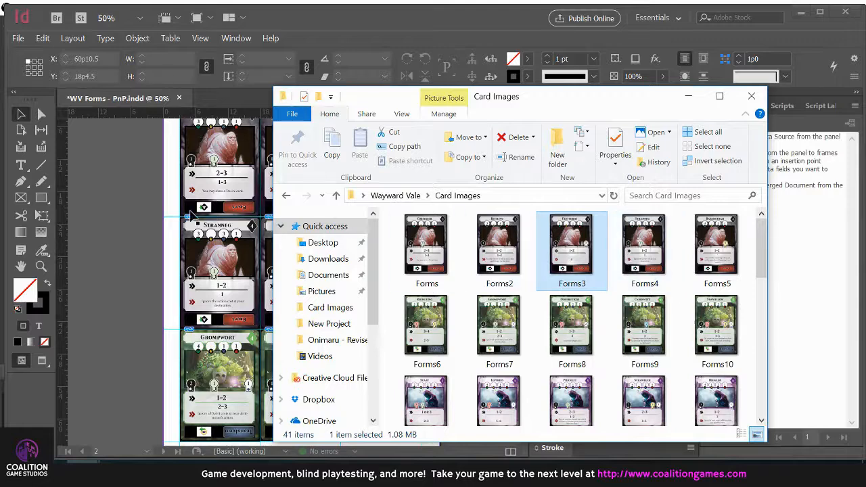
pyautogui.click(123, 208)
# Examine the empty guide grid on page 1 alongside the filled card sheet on page 2
pyautogui.scroll(3, 436, 251)
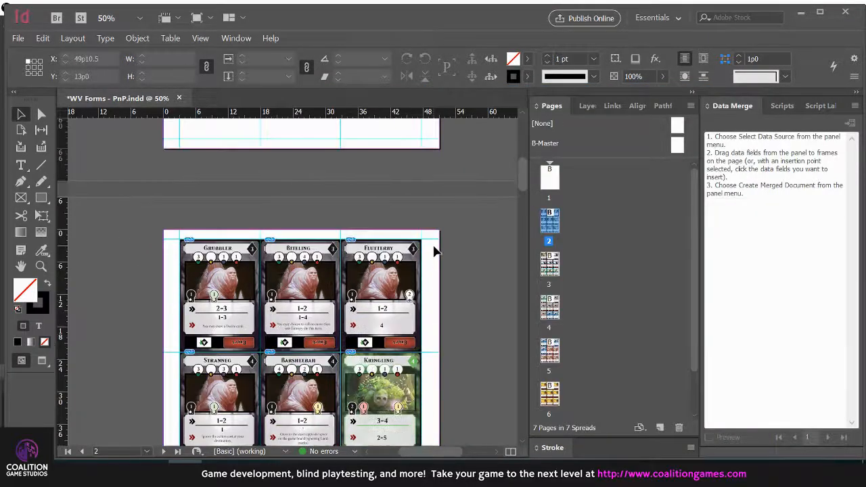
pyautogui.scroll(4, 437, 250)
pyautogui.scroll(-1, 454, 249)
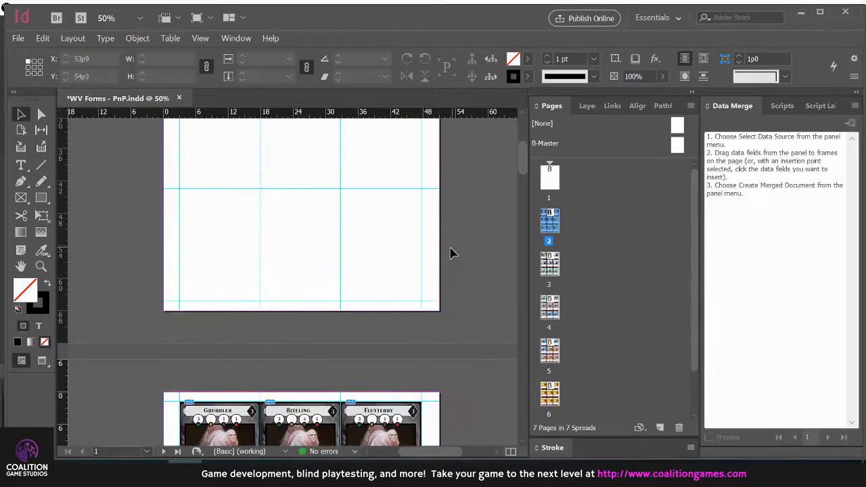
pyautogui.scroll(-2, 453, 255)
pyautogui.scroll(4, 452, 257)
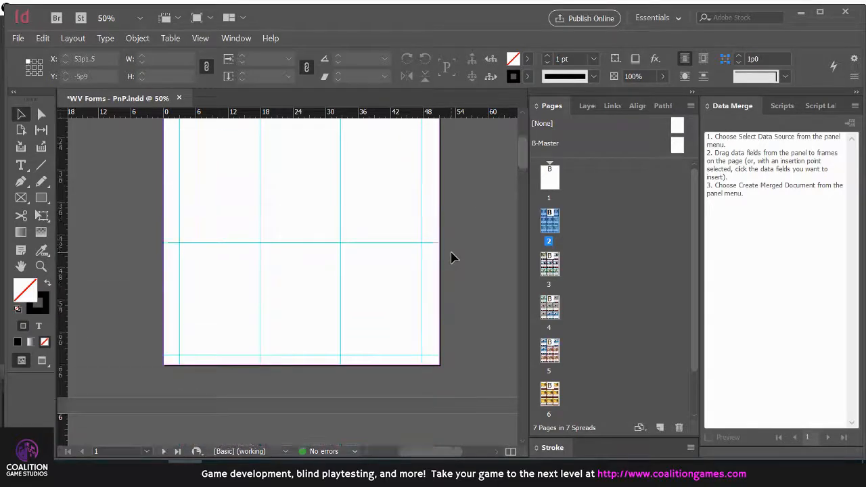
# Start a new document setup, switch its units to Inches, and review the page size, margins and bleed settings
pyautogui.click(18, 38)
pyautogui.moveTo(40, 52)
pyautogui.click(254, 55)
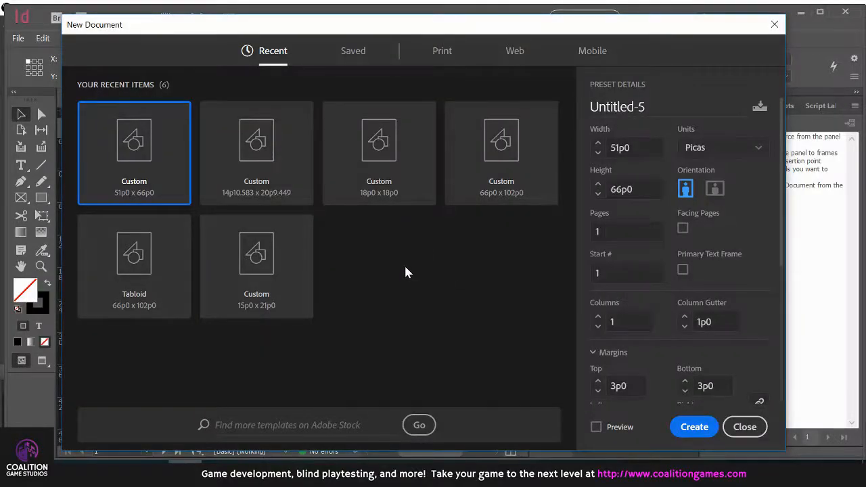
pyautogui.click(757, 153)
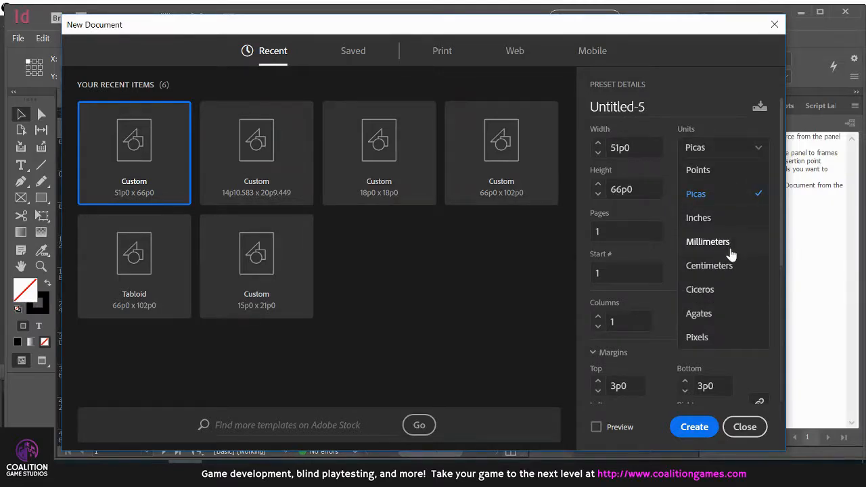
pyautogui.click(712, 226)
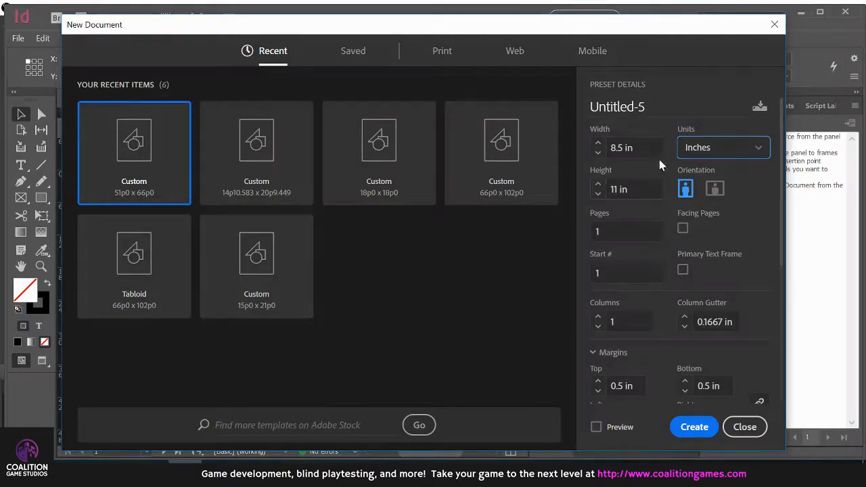
pyautogui.scroll(-6, 656, 190)
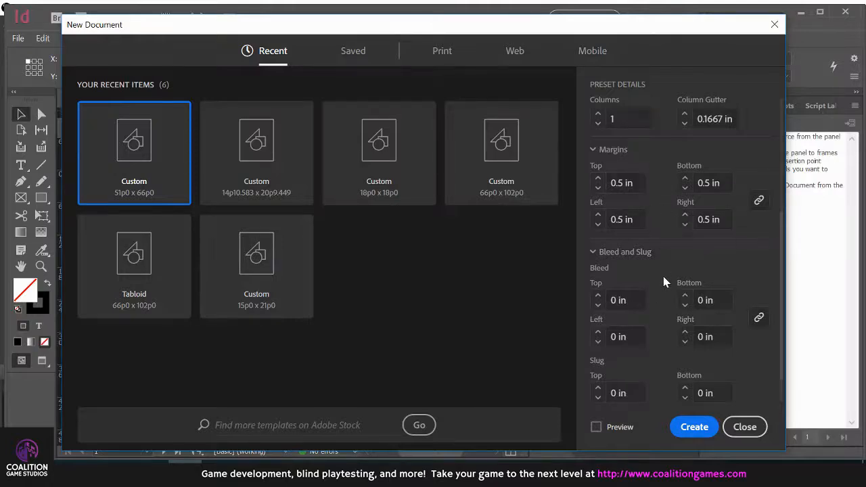
pyautogui.scroll(6, 656, 267)
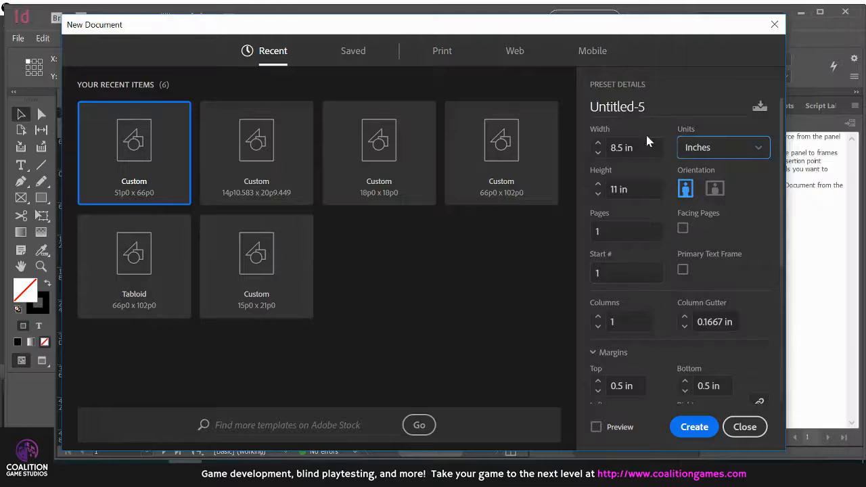
# Switch the new document's units to Millimeters and close the setup without creating a document
pyautogui.click(758, 147)
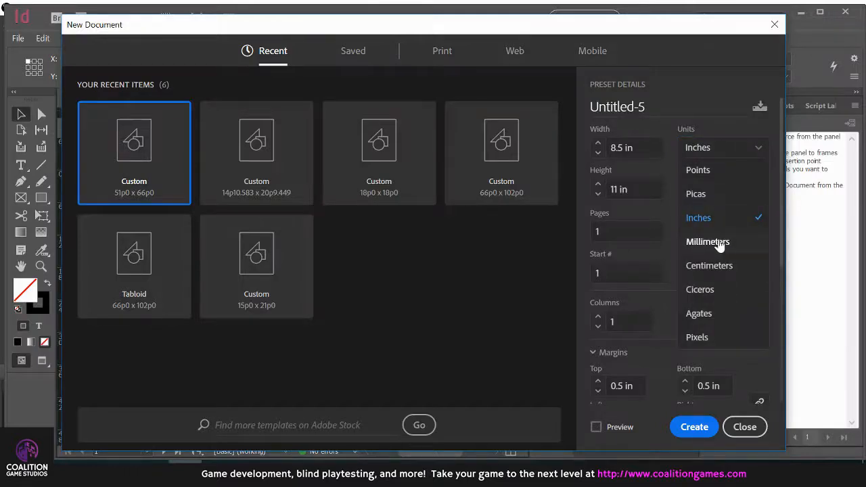
pyautogui.click(719, 248)
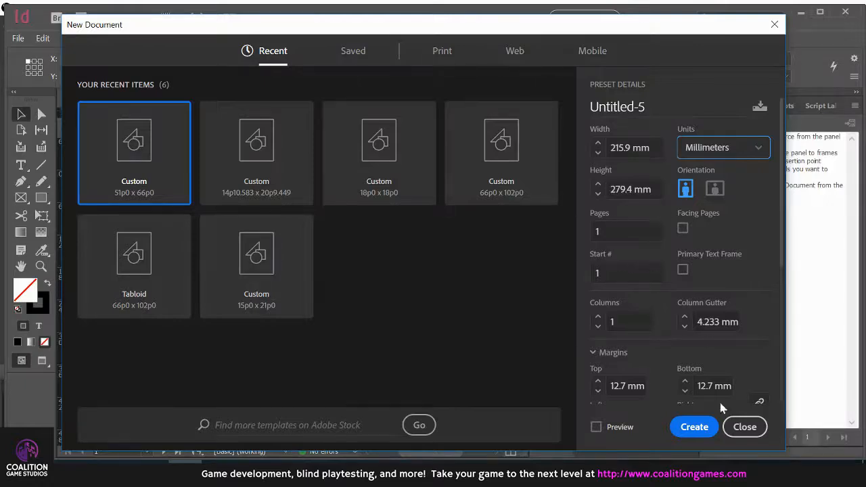
pyautogui.click(745, 427)
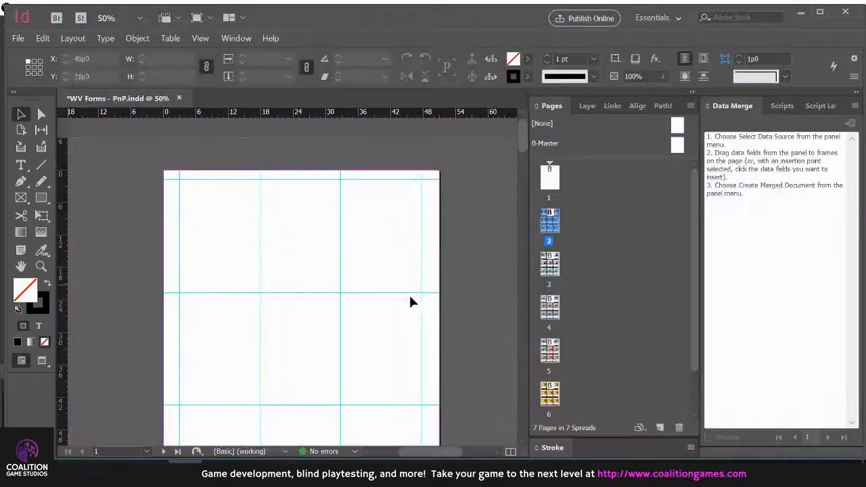
# Look over the guide layout on page 1 and open the B-Master page for editing
pyautogui.scroll(-5, 469, 205)
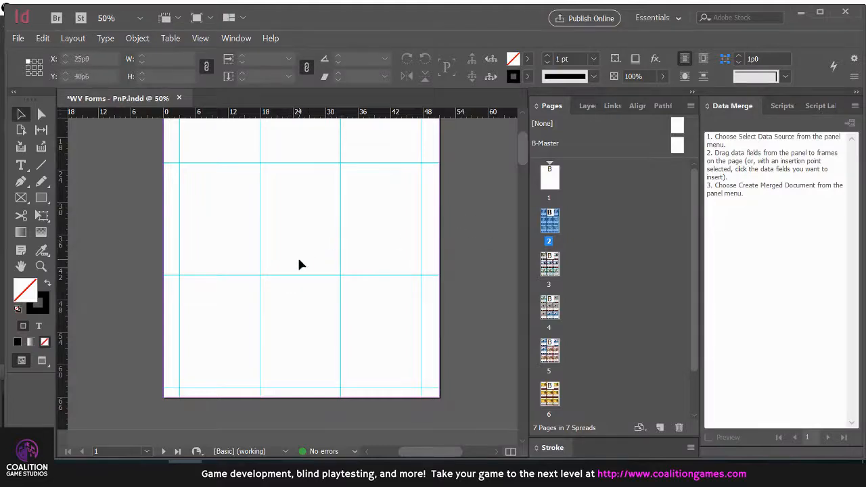
pyautogui.scroll(2, 301, 264)
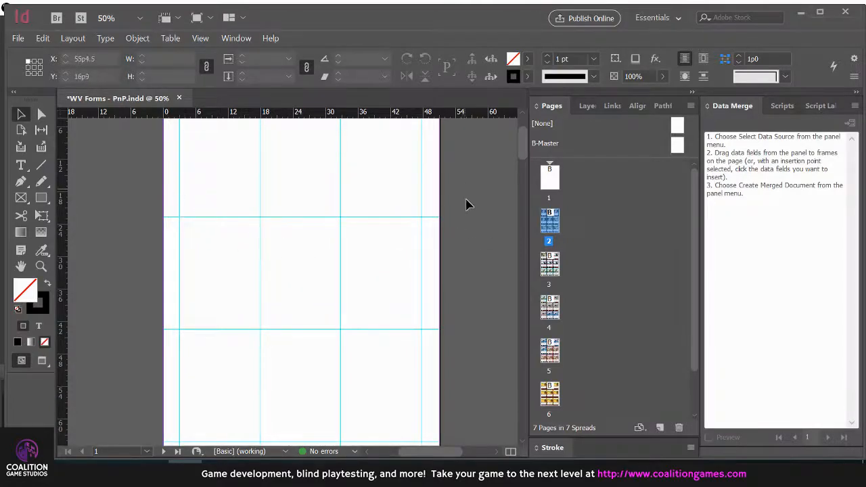
pyautogui.scroll(3, 464, 196)
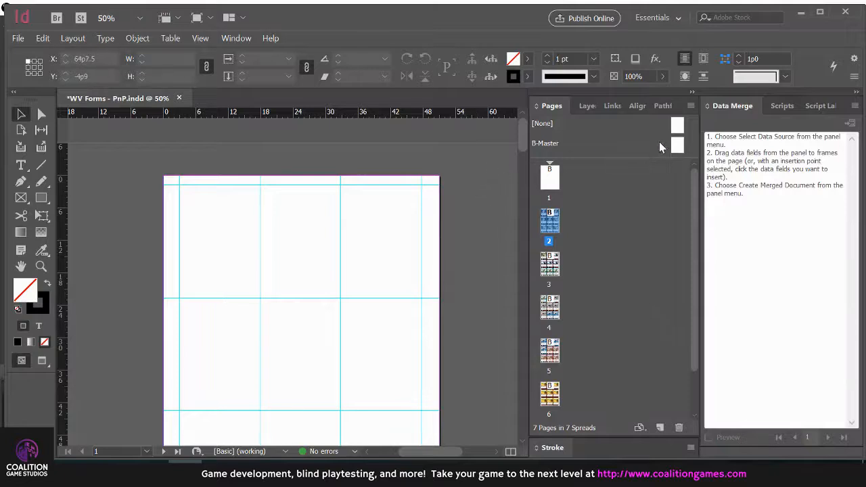
pyautogui.doubleClick(677, 147)
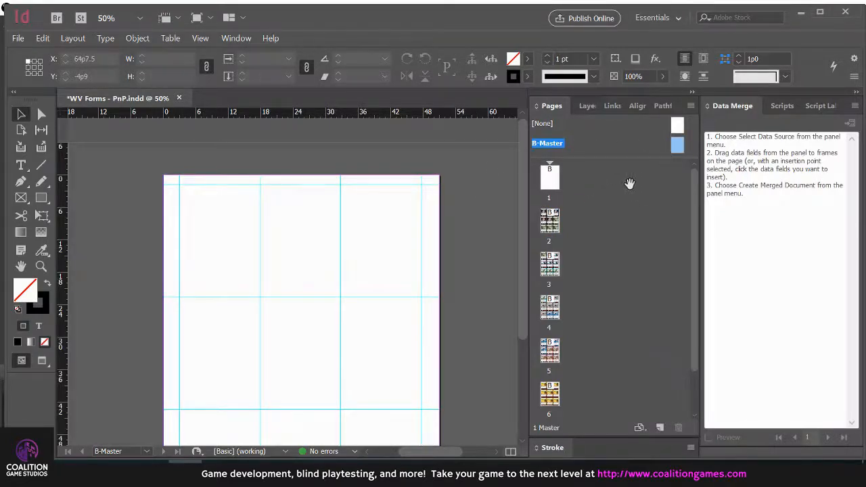
# Examine which document pages have B-Master applied and how the guides divide the master page into card spaces
pyautogui.scroll(-1, 589, 298)
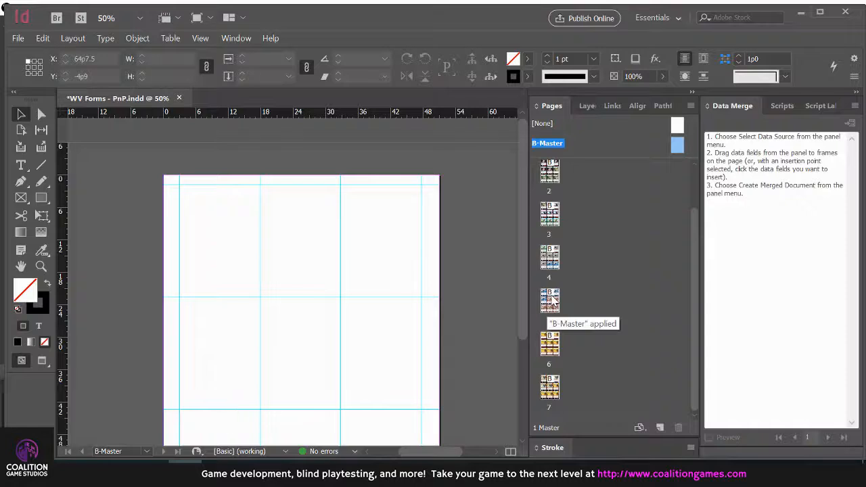
pyautogui.scroll(1, 589, 154)
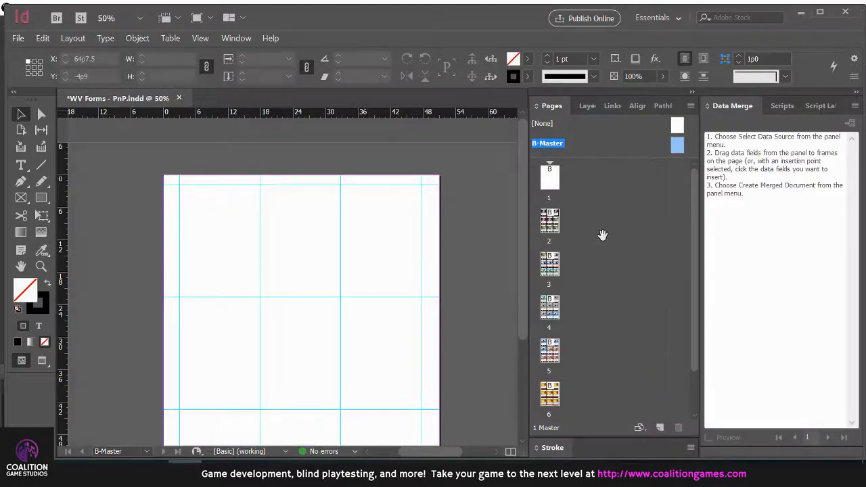
pyautogui.scroll(-1, 613, 213)
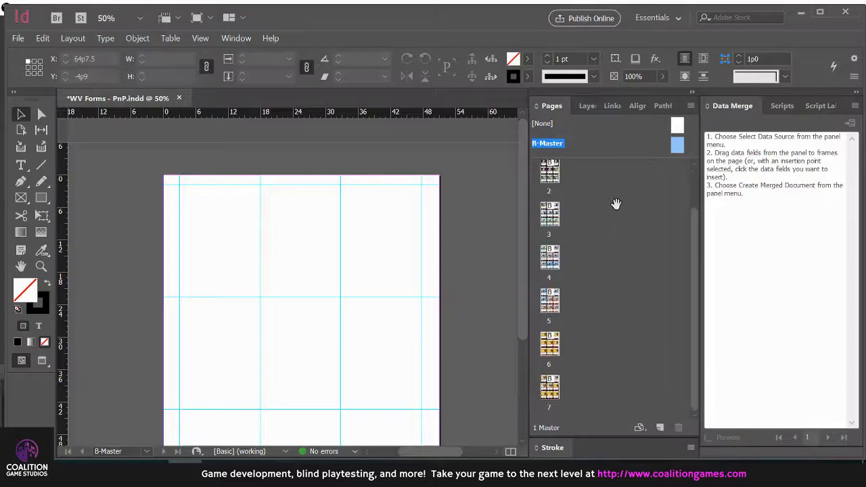
pyautogui.scroll(1, 606, 224)
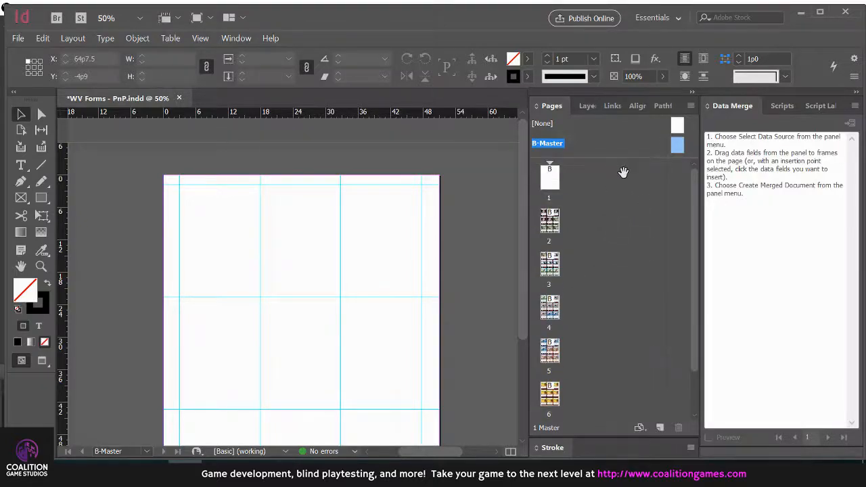
pyautogui.scroll(-1, 412, 230)
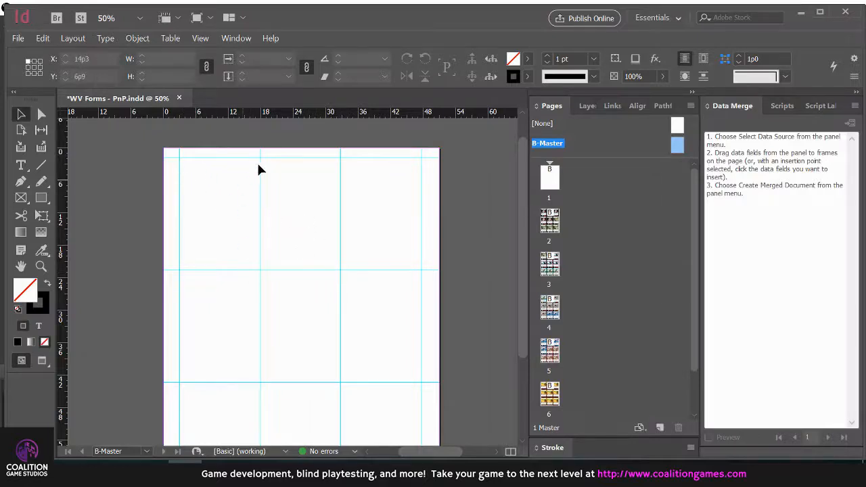
pyautogui.scroll(-2, 271, 284)
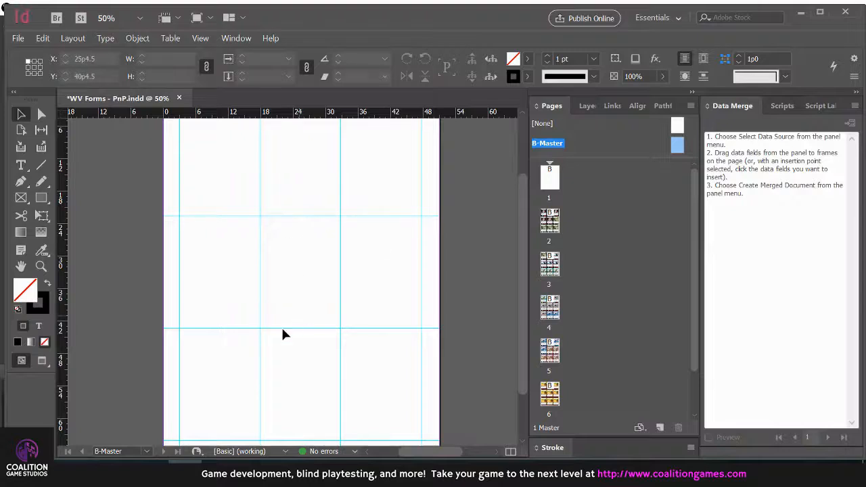
pyautogui.scroll(3, 295, 263)
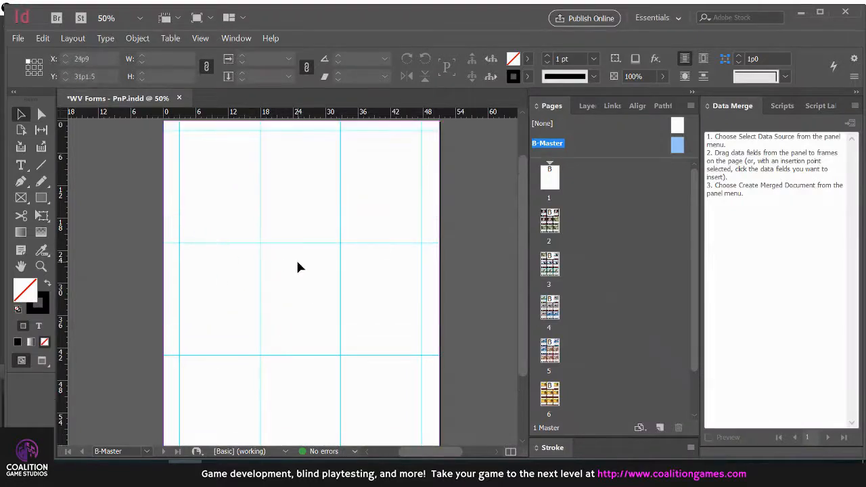
pyautogui.scroll(-1, 289, 293)
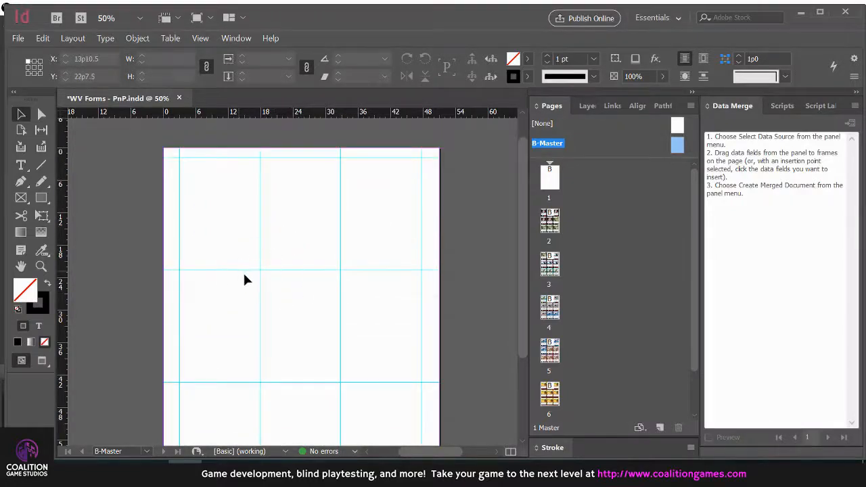
# Add a trial vertical guide through the first column of card spaces on B-Master and delete it again
pyautogui.scroll(-1, 223, 264)
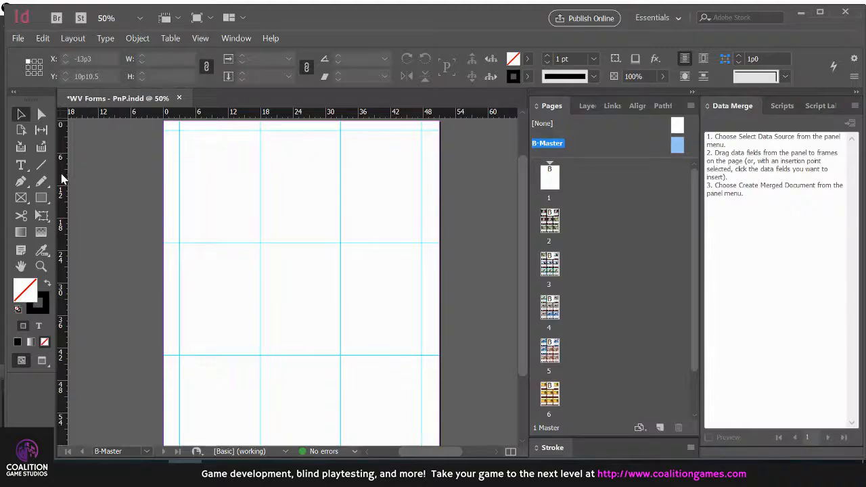
pyautogui.moveTo(61, 177); pyautogui.dragTo(241, 193)
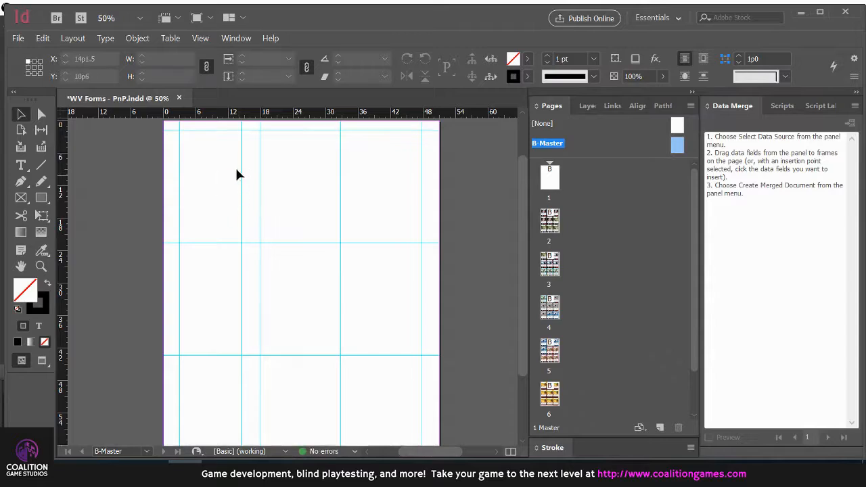
pyautogui.moveTo(242, 170); pyautogui.dragTo(241, 170)
pyautogui.press('Delete')
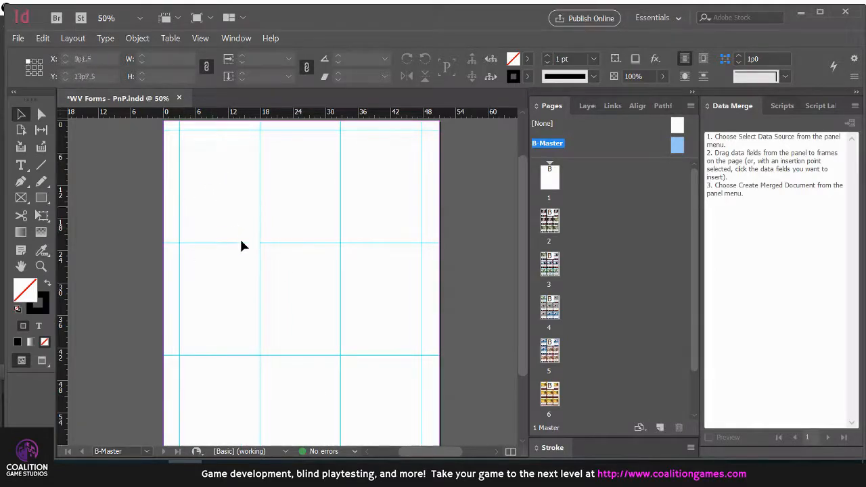
# Look over the guide grid on B-Master and the finished card layout on page 2
pyautogui.scroll(2, 283, 253)
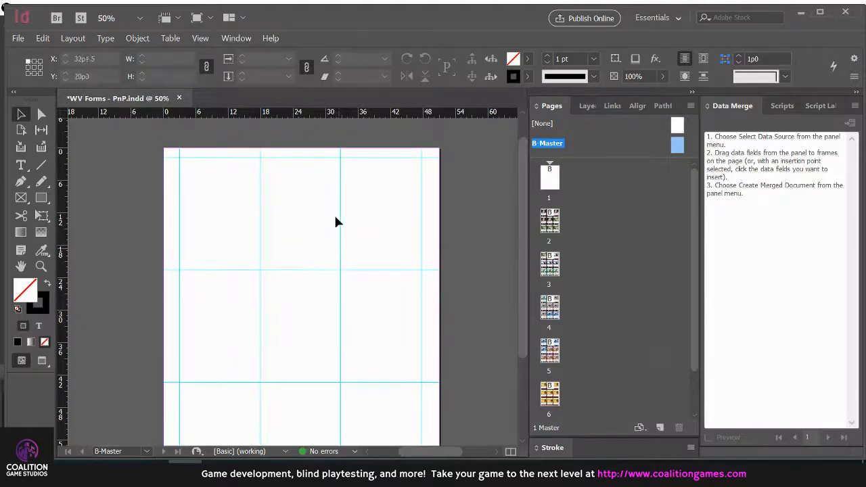
pyautogui.scroll(-3, 212, 217)
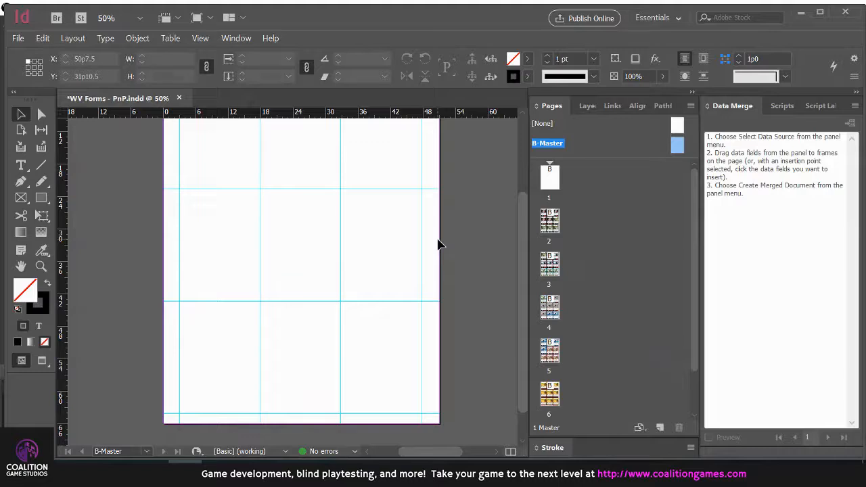
pyautogui.scroll(2, 439, 244)
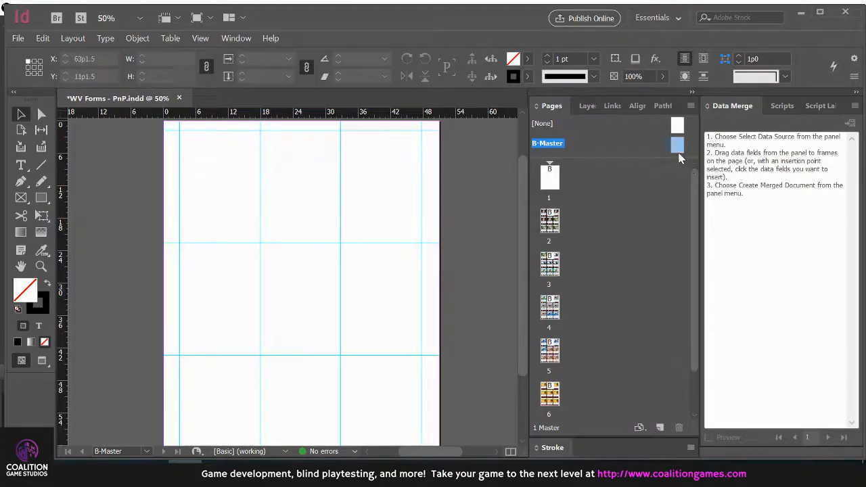
pyautogui.doubleClick(554, 181)
pyautogui.doubleClick(557, 225)
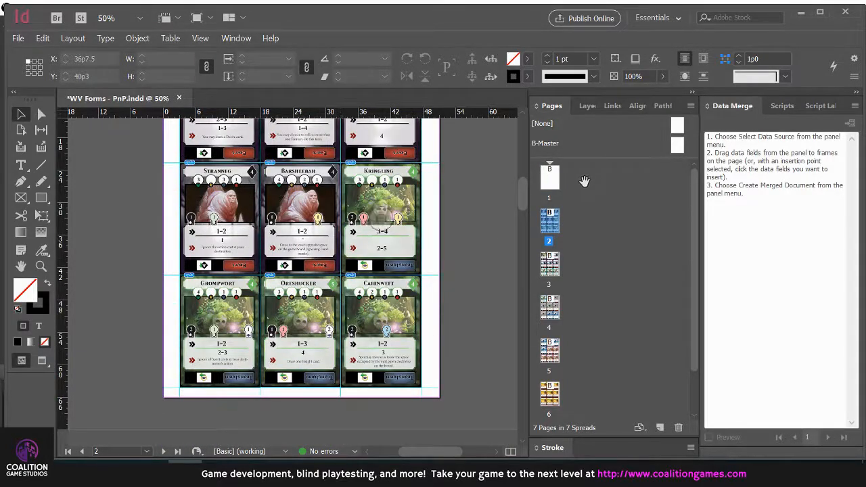
# Open the empty page 1 and bring up the Card Images folder window beside the page
pyautogui.doubleClick(555, 183)
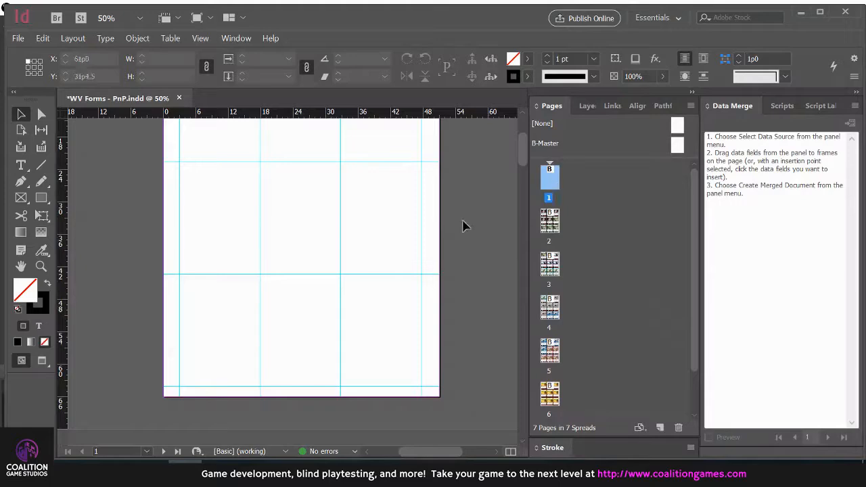
pyautogui.scroll(-1, 367, 245)
pyautogui.scroll(1, 161, 348)
pyautogui.click(82, 469)
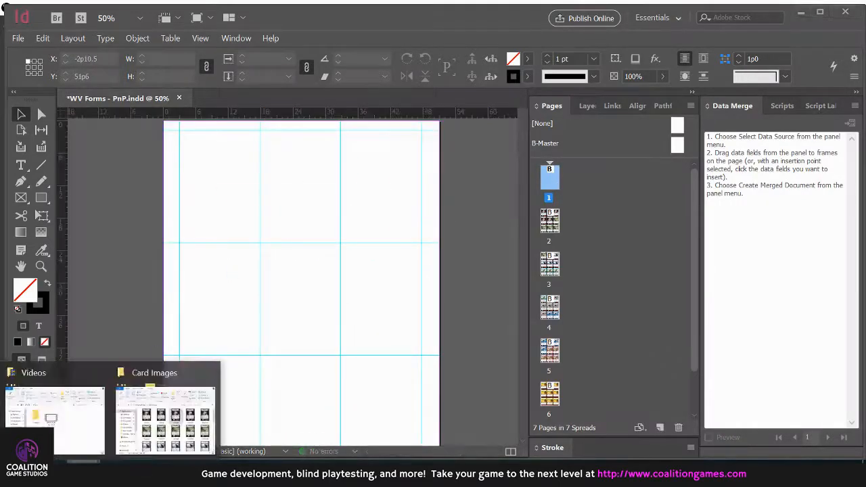
pyautogui.click(162, 416)
pyautogui.moveTo(563, 100); pyautogui.dragTo(679, 87)
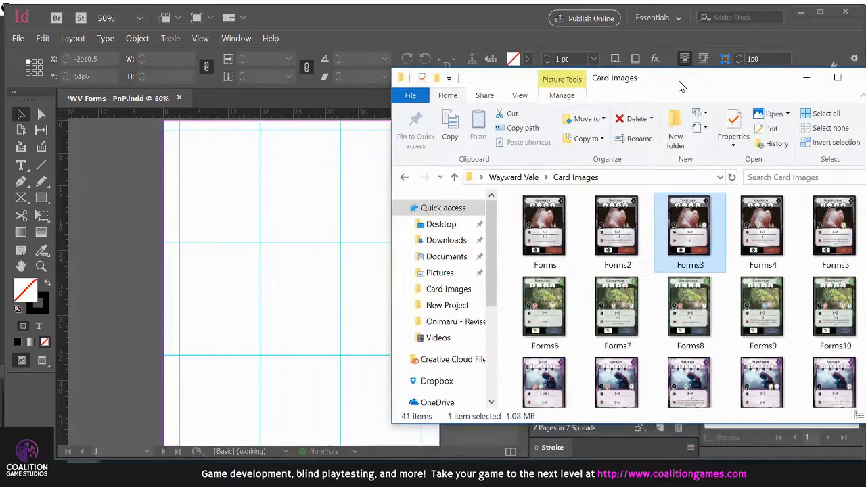
pyautogui.scroll(-3, 591, 242)
pyautogui.scroll(10, 609, 247)
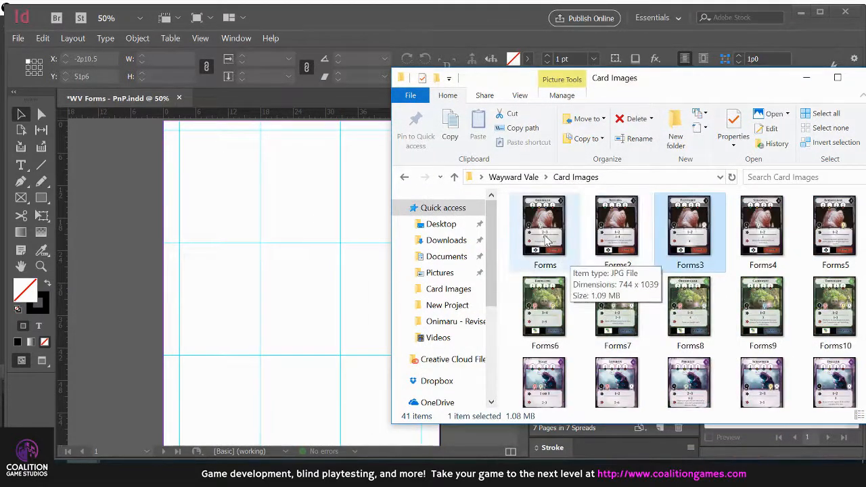
# Place the card images from Forms through Forms9 loosely around page 1 and delete the Kringling card
pyautogui.click(546, 240)
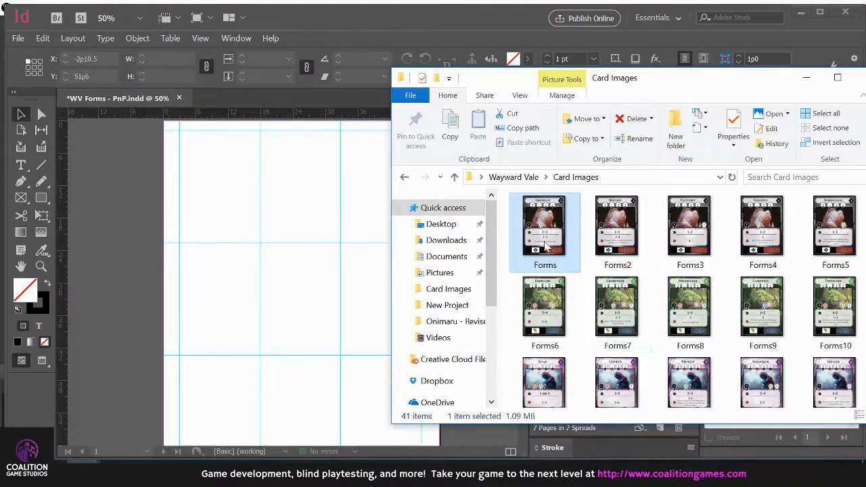
pyautogui.keyDown('shift'); pyautogui.click(764, 304); pyautogui.keyUp('shift')
pyautogui.moveTo(568, 232); pyautogui.dragTo(121, 154)
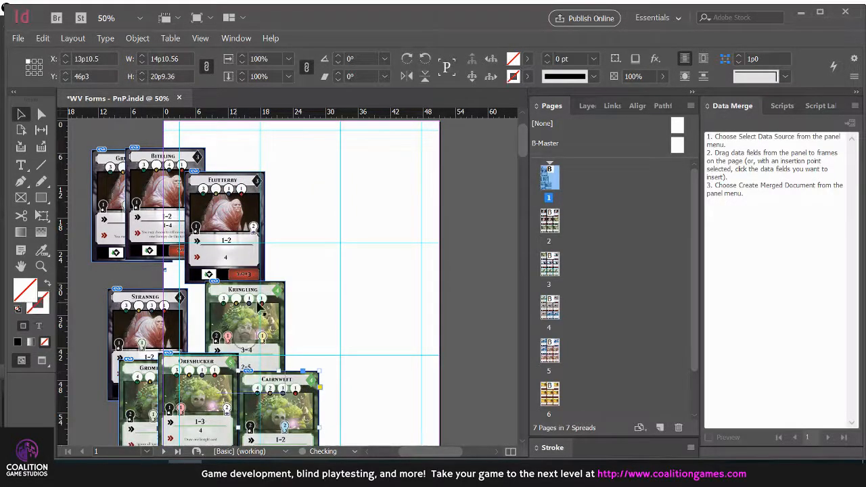
pyautogui.click(284, 295)
pyautogui.press('Delete')
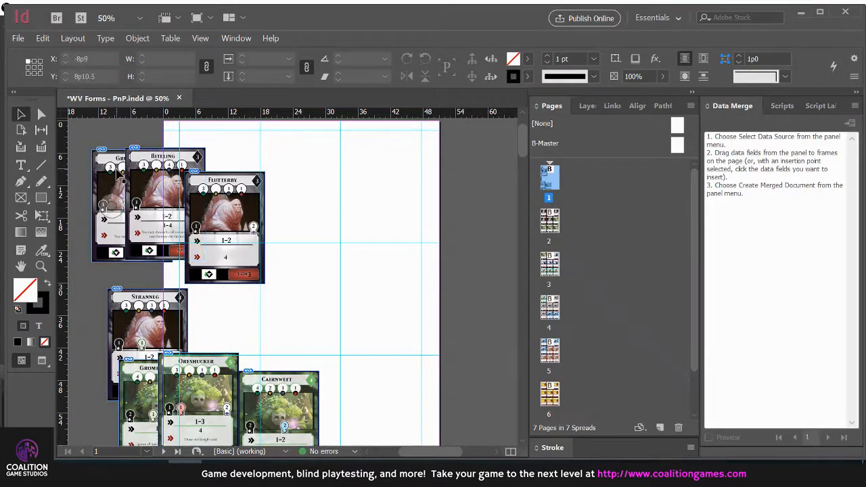
# Snap Grubbler, Biteling and Flutterby into the first row of guide cells, Stranneg, Cairnweft and Oreshucker into the second, and Grompwort into the third
pyautogui.moveTo(205, 192); pyautogui.dragTo(282, 141)
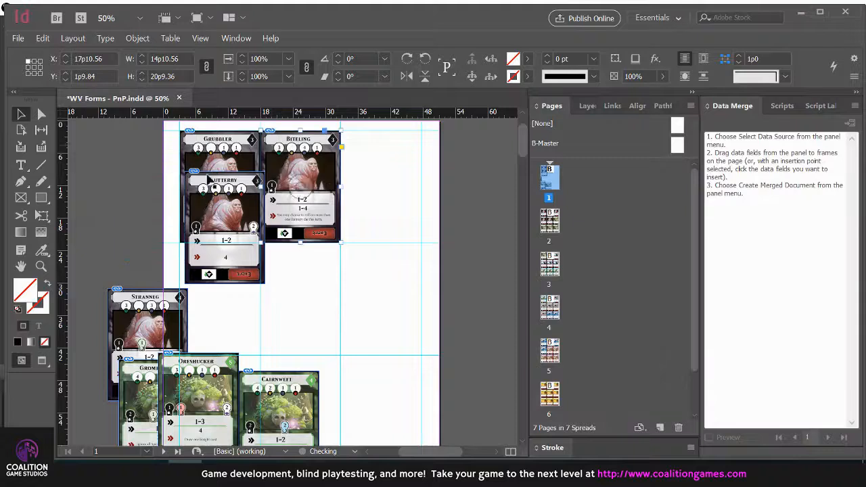
pyautogui.moveTo(201, 189); pyautogui.dragTo(359, 147)
pyautogui.moveTo(143, 306); pyautogui.dragTo(207, 257)
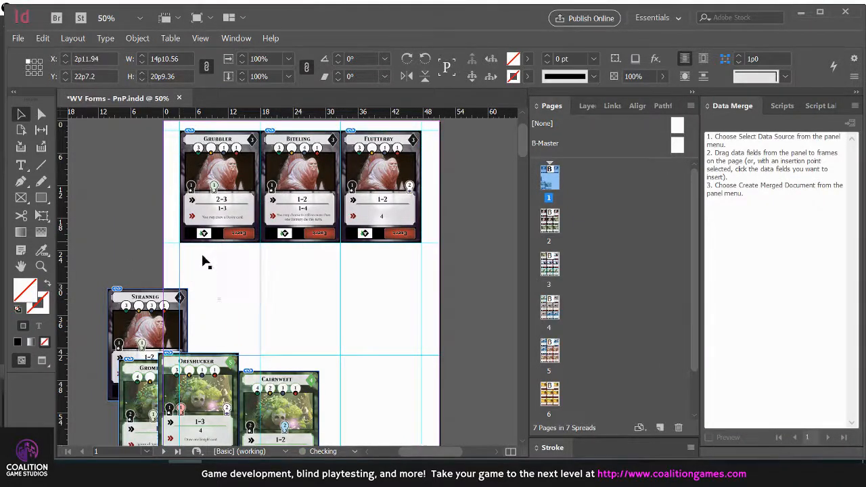
pyautogui.moveTo(257, 378); pyautogui.dragTo(283, 253)
pyautogui.moveTo(209, 375); pyautogui.dragTo(392, 265)
pyautogui.scroll(-1, 389, 268)
pyautogui.moveTo(149, 317); pyautogui.dragTo(210, 316)
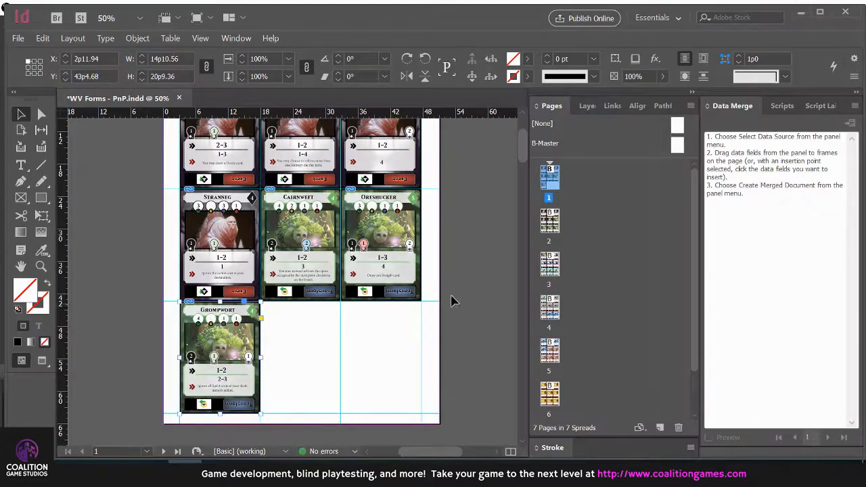
pyautogui.click(460, 295)
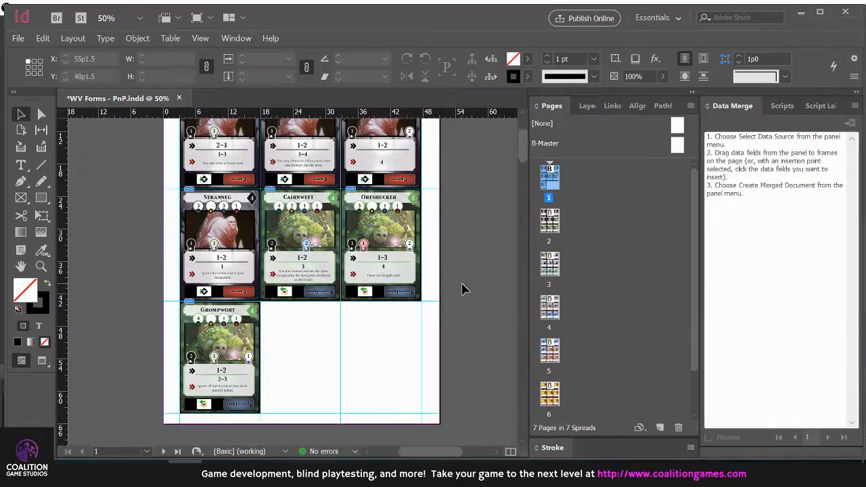
# Place Forms9 and Forms10 from the Card Images folder into the two empty third-row cells, aligning the Cairnweft card to the guides
pyautogui.hotkey('alt', 'Tab')
pyautogui.click(598, 292)
pyautogui.moveTo(773, 308); pyautogui.dragTo(298, 304)
pyautogui.hotkey('alt', 'Tab')
pyautogui.moveTo(833, 308); pyautogui.dragTo(352, 304)
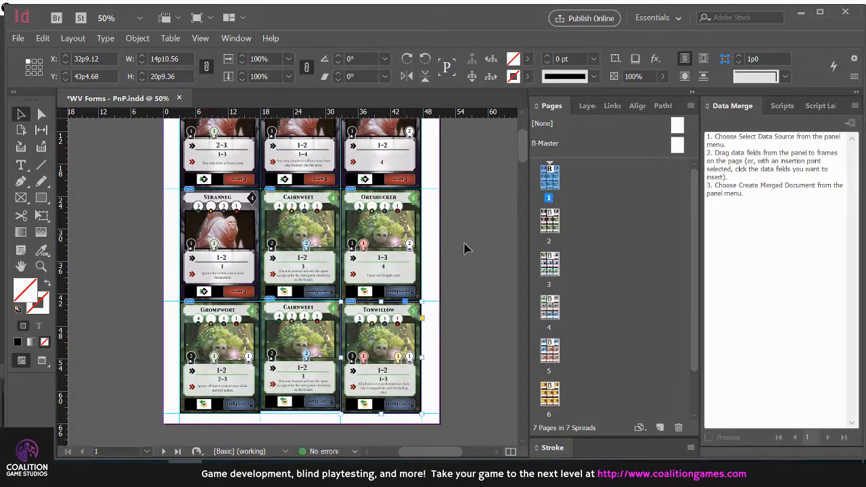
pyautogui.click(478, 297)
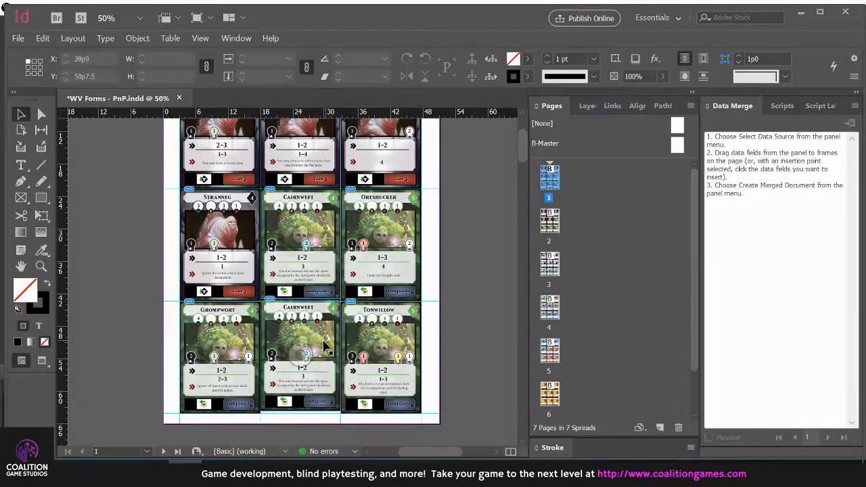
pyautogui.moveTo(313, 321)
pyautogui.mouseDown()
pyautogui.moveTo(314, 330)
pyautogui.moveTo(315, 319)
pyautogui.mouseUp()
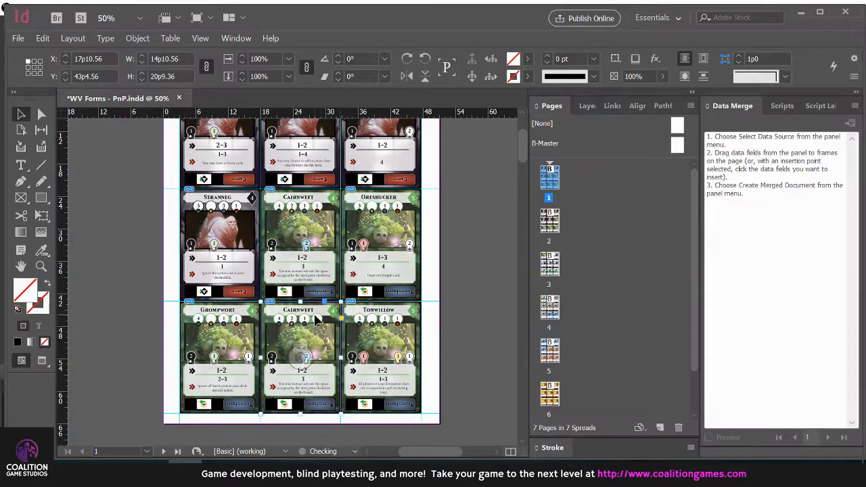
pyautogui.click(478, 284)
pyautogui.scroll(3, 160, 276)
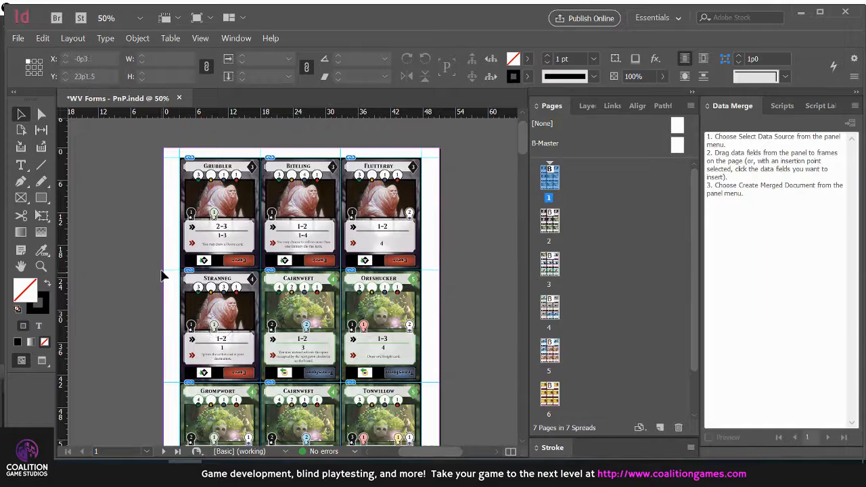
# Delete the Flutterby image from inside its frame in the first row, keeping the empty frame
pyautogui.hotkey('alt', 'Tab')
pyautogui.click(125, 255)
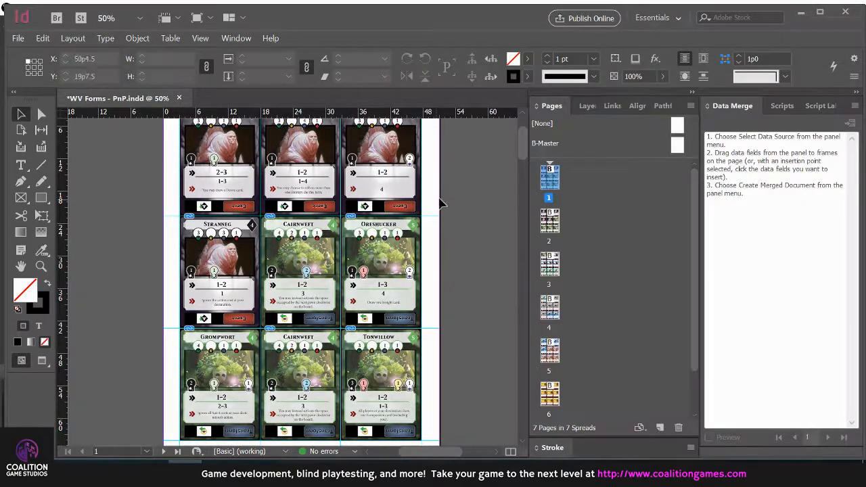
pyautogui.click(377, 166)
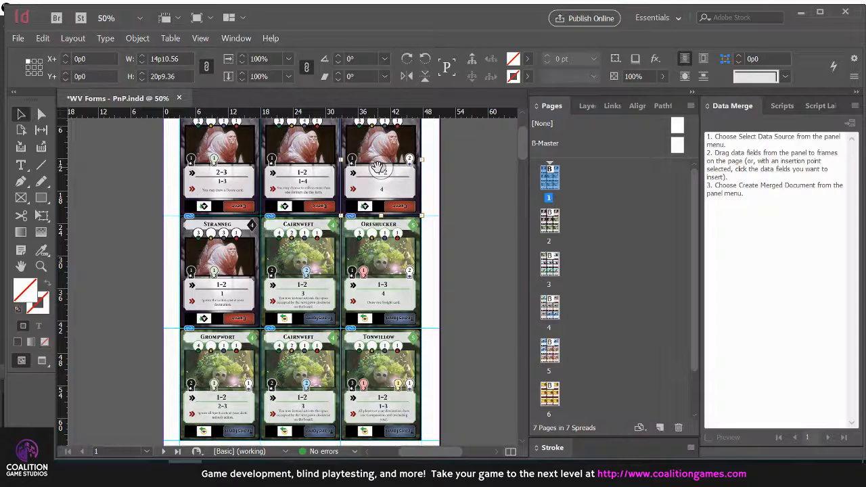
pyautogui.scroll(1, 435, 196)
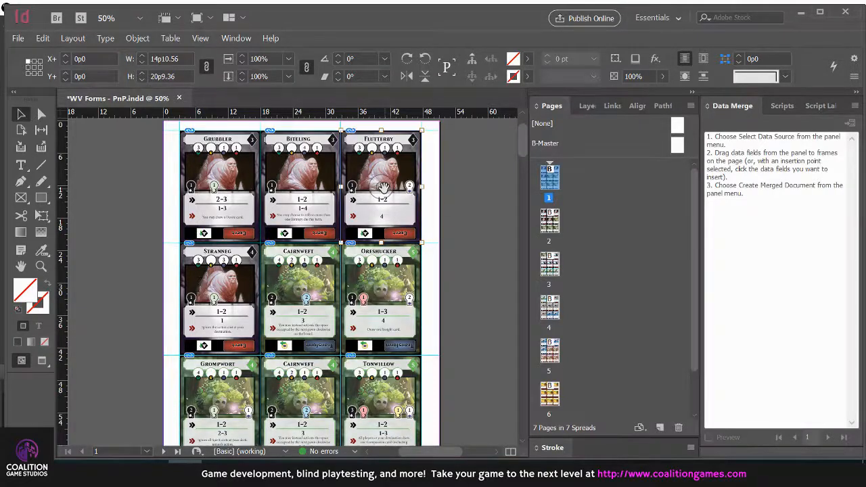
pyautogui.press('Delete')
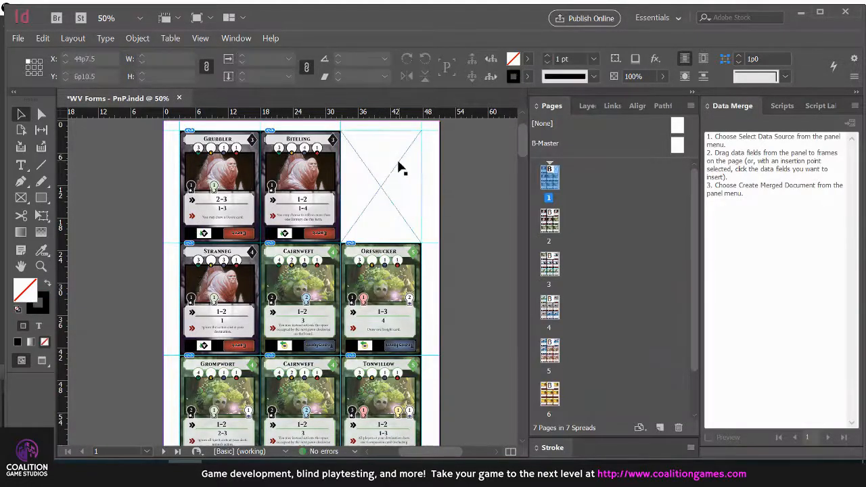
# Browse the Card Images folder and preview the Forms33 card image
pyautogui.hotkey('alt', 'Tab')
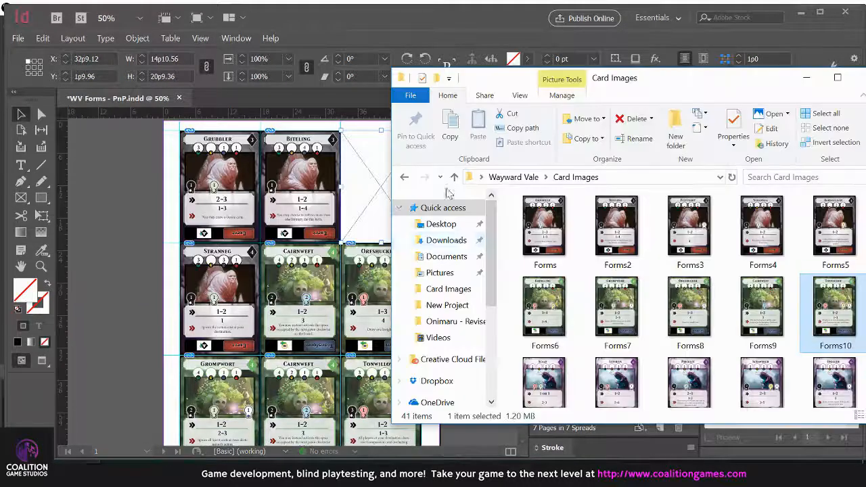
pyautogui.scroll(-5, 676, 324)
pyautogui.click(616, 358)
pyautogui.keyDown('ctrl'); pyautogui.click(689, 359); pyautogui.keyUp('ctrl')
pyautogui.keyDown('ctrl'); pyautogui.click(817, 358); pyautogui.keyUp('ctrl')
pyautogui.doubleClick(699, 363)
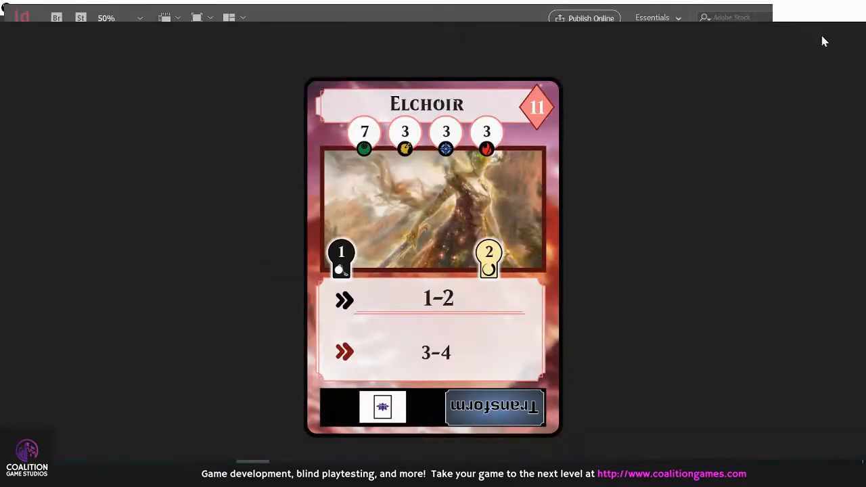
pyautogui.click(849, 10)
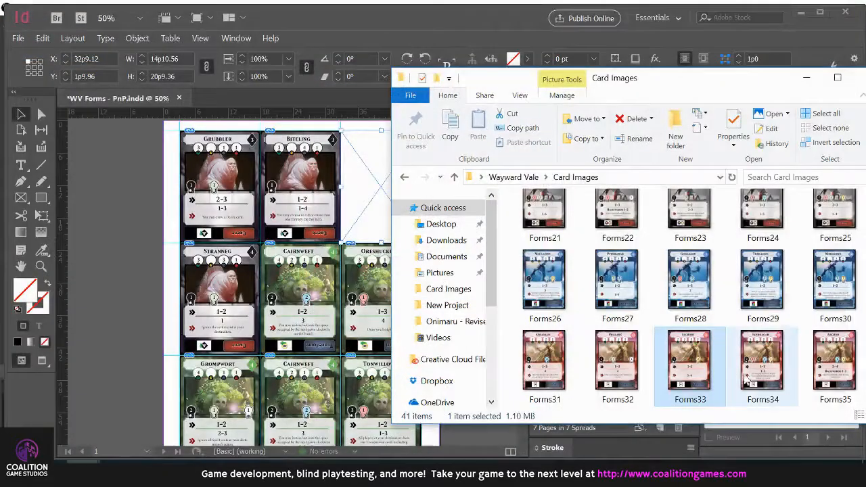
pyautogui.moveTo(700, 369); pyautogui.dragTo(130, 186)
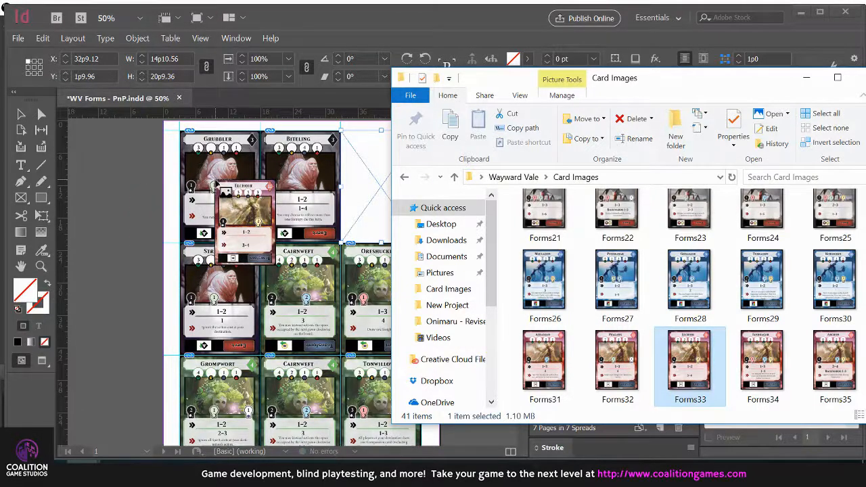
pyautogui.click(214, 184)
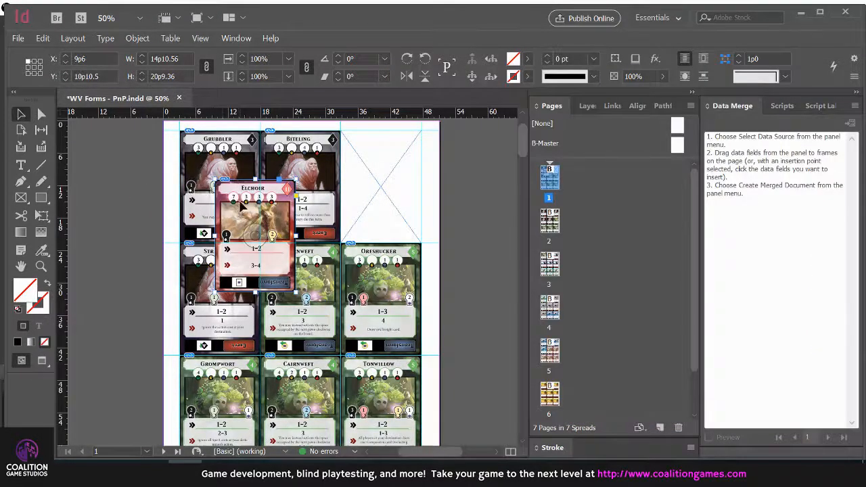
pyautogui.press('Delete')
# Replace the Grubbler image with Forms34, the Biteling image with Forms28 and the Stranneg image with Forms27 inside their existing frames
pyautogui.hotkey('alt', 'Tab')
pyautogui.moveTo(762, 358); pyautogui.dragTo(218, 181)
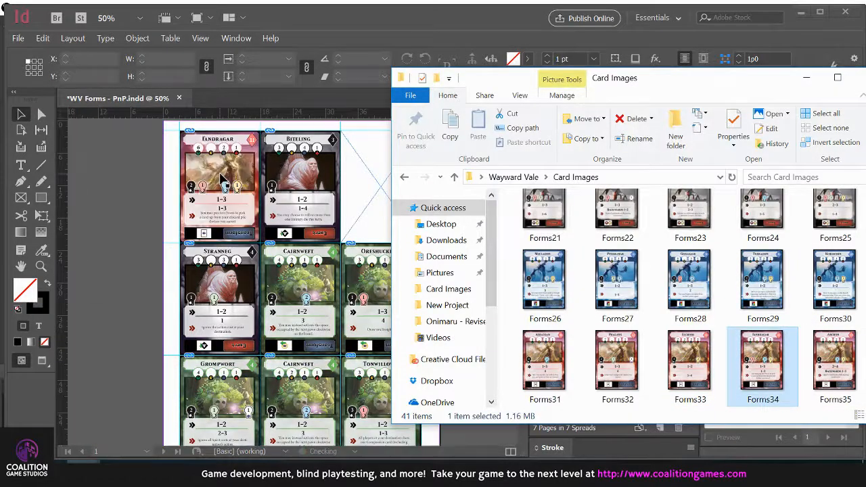
pyautogui.moveTo(688, 284); pyautogui.dragTo(318, 189)
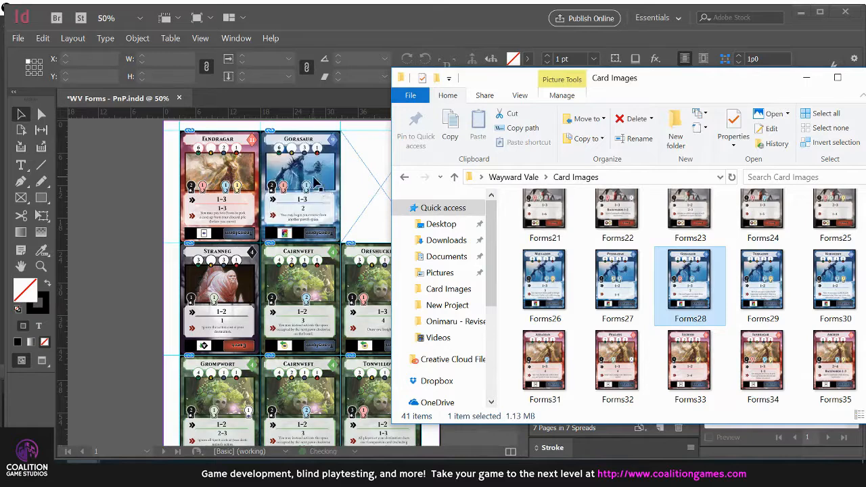
pyautogui.moveTo(622, 284); pyautogui.dragTo(219, 284)
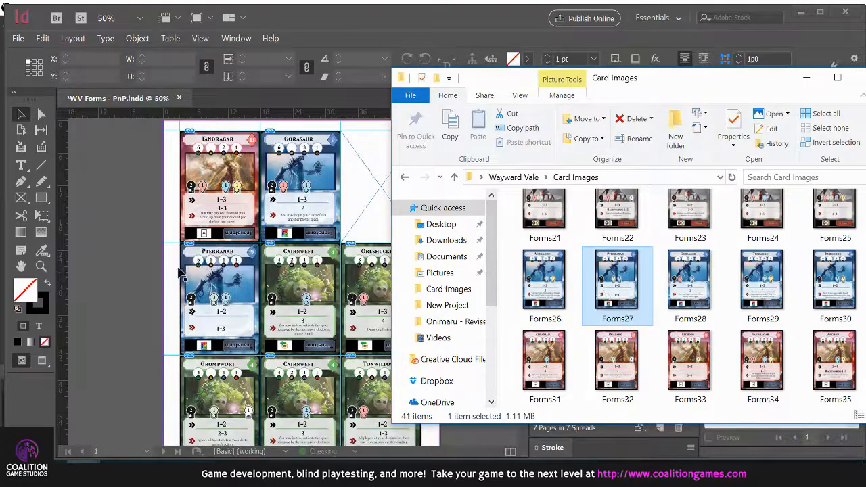
pyautogui.click(229, 301)
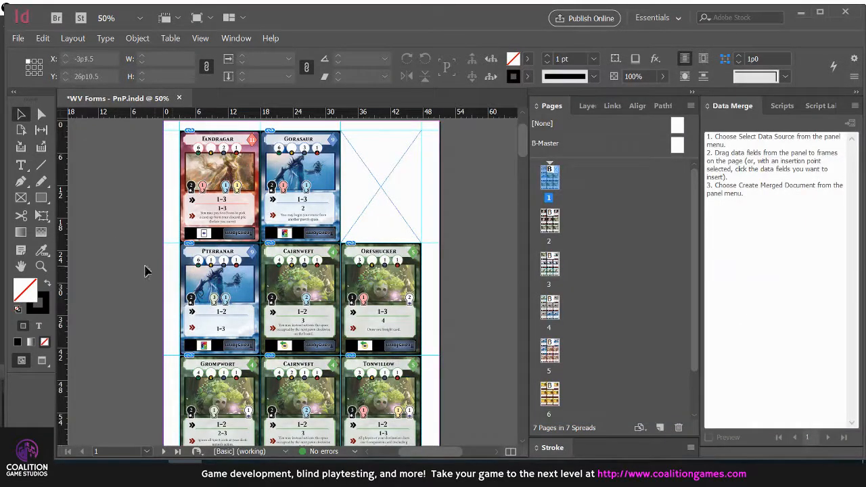
# Switch to the Card Images folder, select Forms11 through Forms18 and load them into InDesign for placing
pyautogui.hotkey('alt', 'Tab')
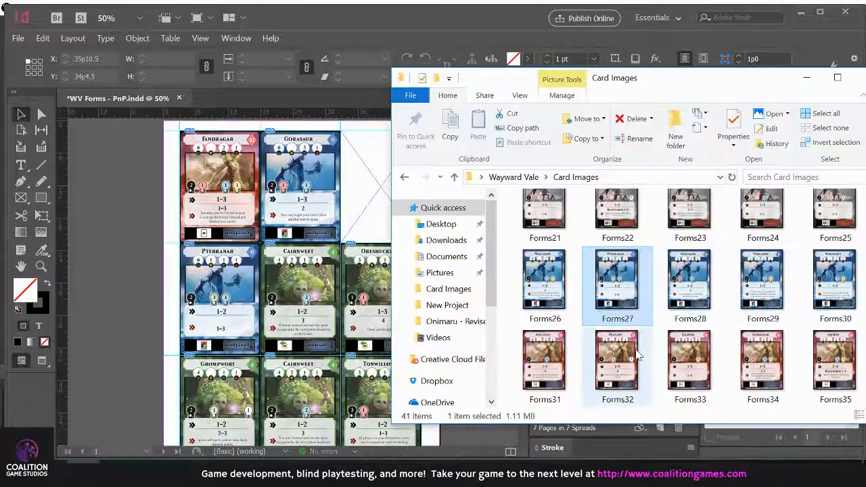
pyautogui.scroll(5, 615, 318)
pyautogui.click(556, 307)
pyautogui.scroll(-1, 556, 307)
pyautogui.click(545, 287)
pyautogui.keyDown('shift'); pyautogui.click(690, 355); pyautogui.keyUp('shift')
pyautogui.moveTo(559, 287); pyautogui.dragTo(116, 194)
pyautogui.hotkey('alt', 'Tab')
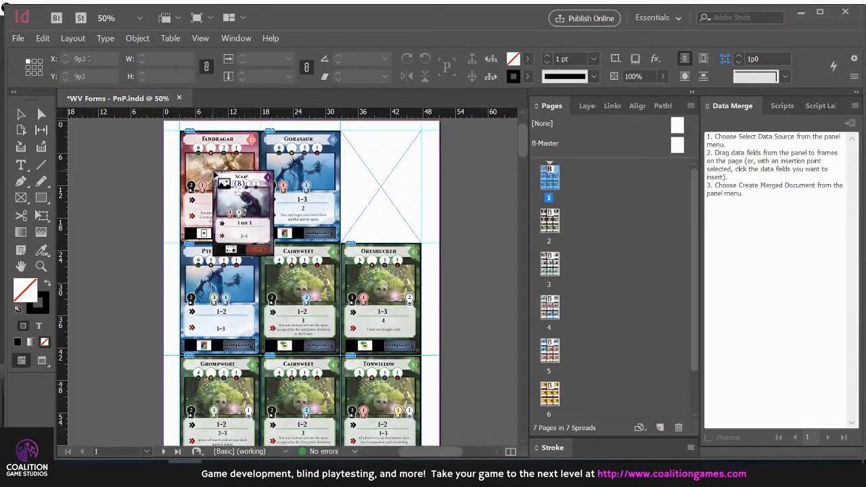
# Fill all frames in the first two rows and the last two third-row frames with the loaded images Forms11 through Forms18
pyautogui.click(217, 177)
pyautogui.click(296, 188)
pyautogui.click(232, 282)
pyautogui.click(277, 295)
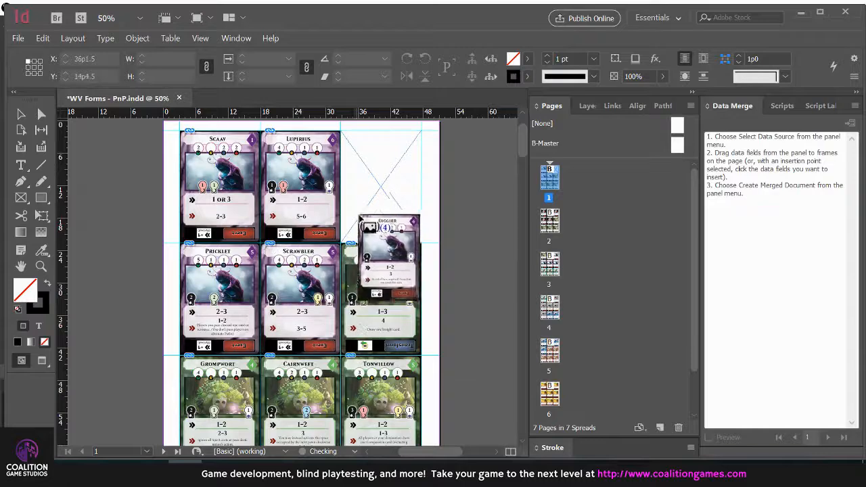
pyautogui.click(381, 198)
pyautogui.click(379, 291)
pyautogui.click(379, 379)
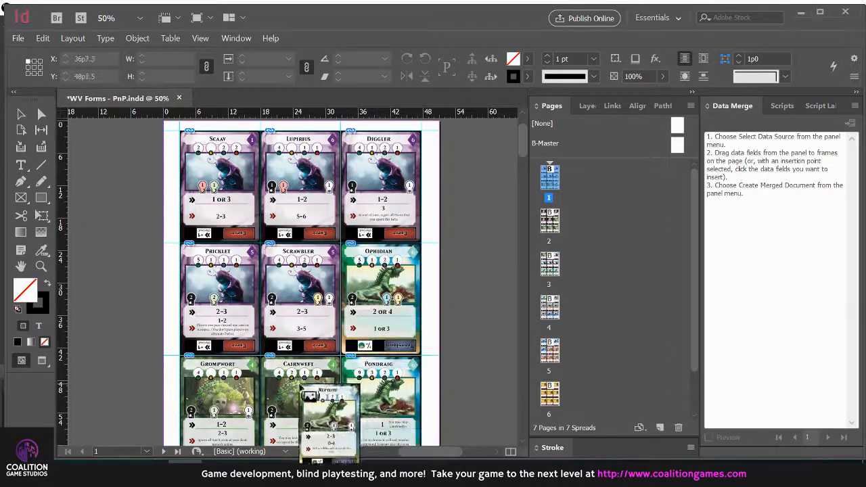
pyautogui.click(301, 390)
# Duplicate the page 1 spread with its card frames and go to the new page 8
pyautogui.scroll(3, 126, 300)
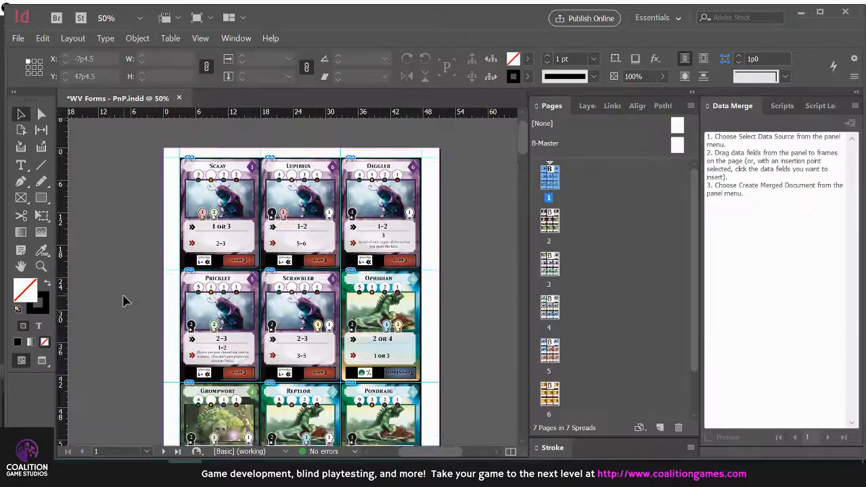
pyautogui.scroll(-1, 125, 300)
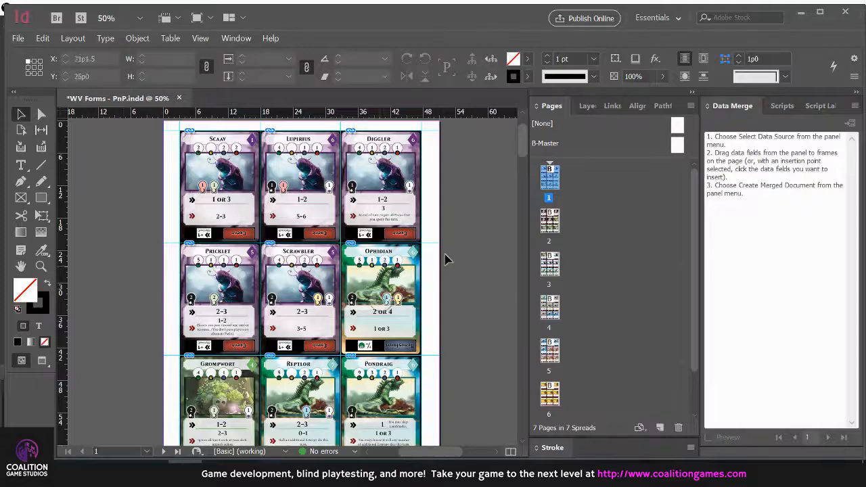
pyautogui.rightClick(555, 187)
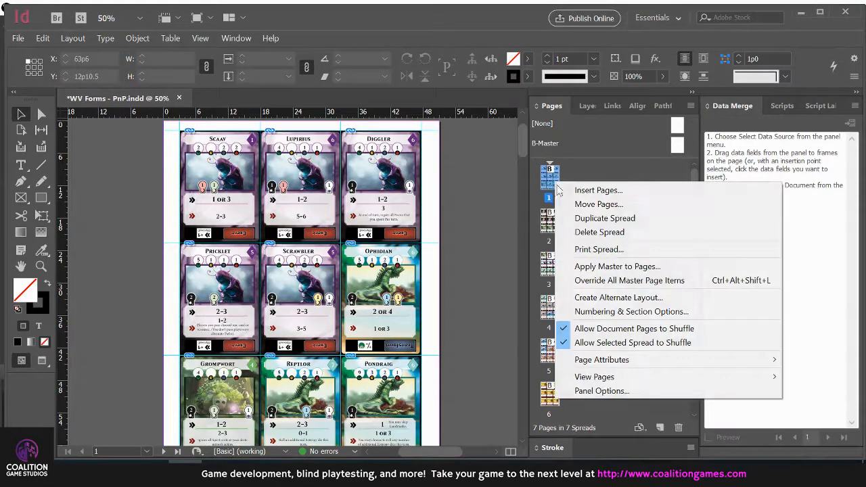
pyautogui.click(599, 217)
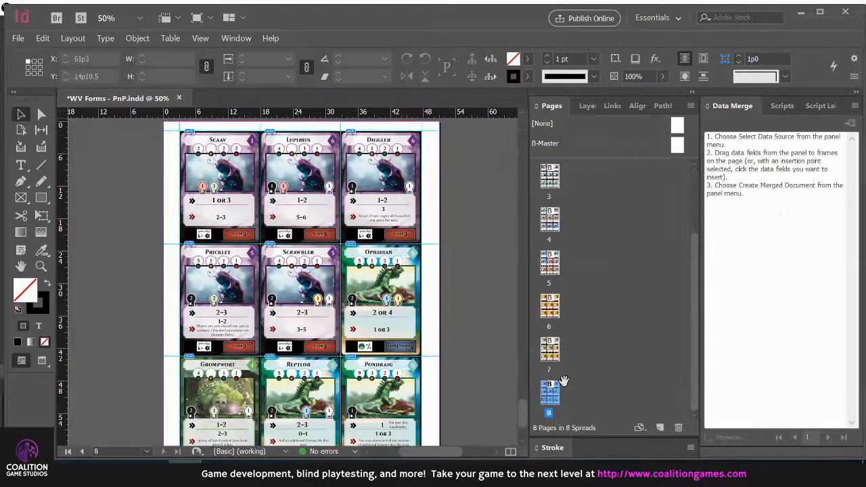
pyautogui.doubleClick(550, 398)
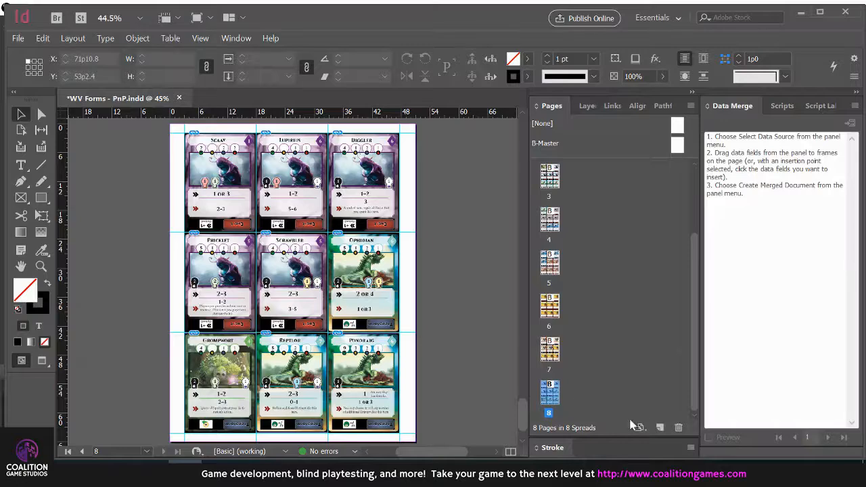
# Delete the duplicated page 8 and the edited page 1 together with the objects on them
pyautogui.click(679, 428)
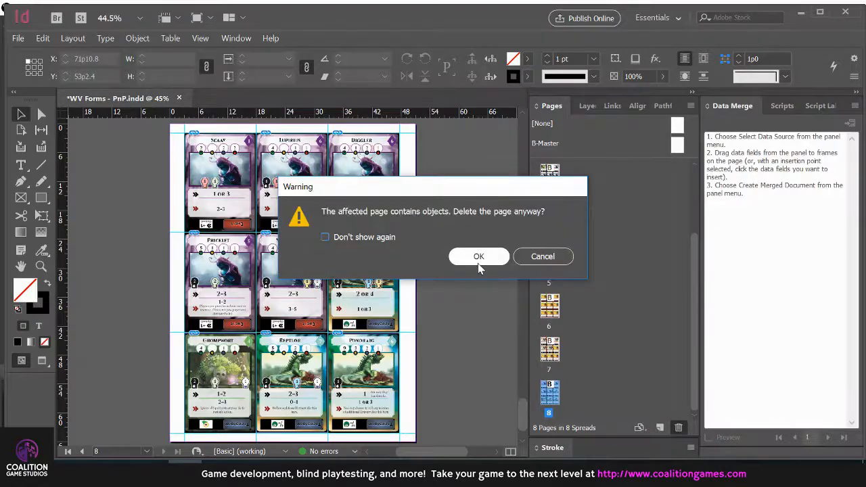
pyautogui.click(478, 266)
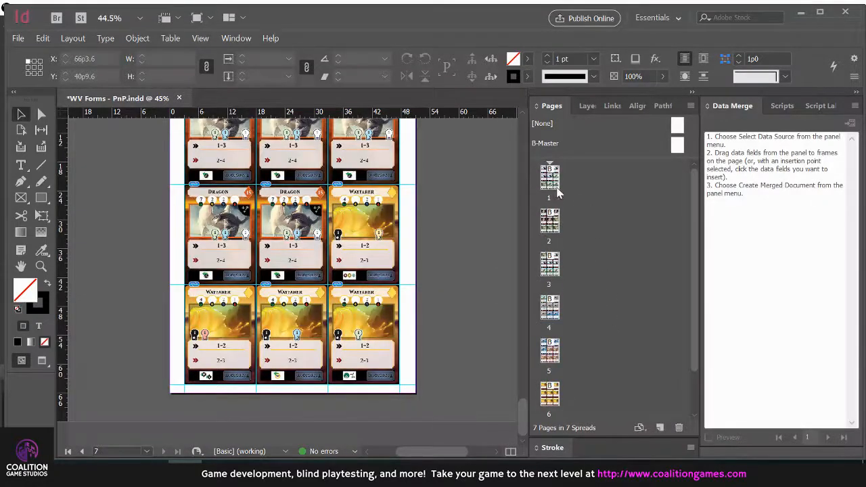
pyautogui.click(679, 429)
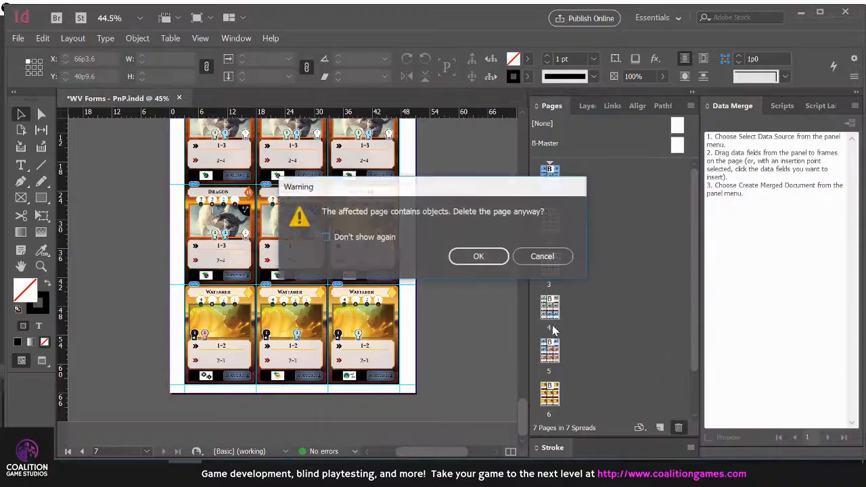
pyautogui.click(479, 256)
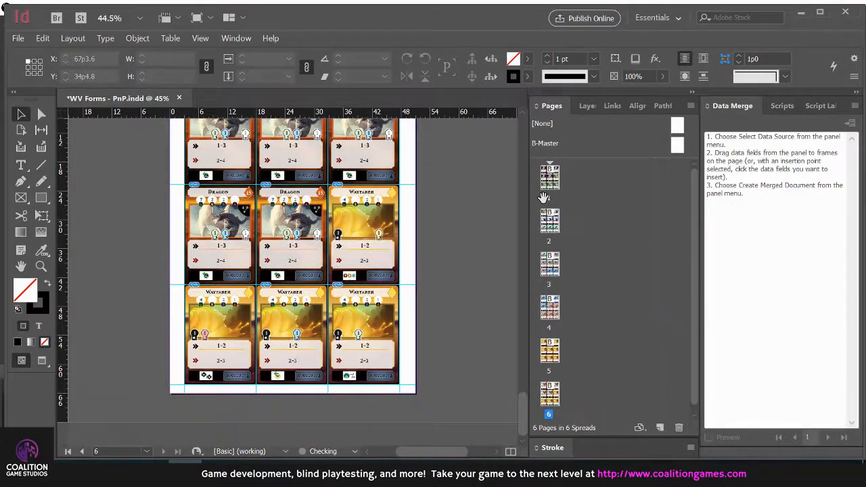
# Review the new first page's card layout and the Grubbler card's guide alignment, glancing at the source files in the Card Images folder
pyautogui.doubleClick(545, 194)
pyautogui.scroll(-1, 474, 278)
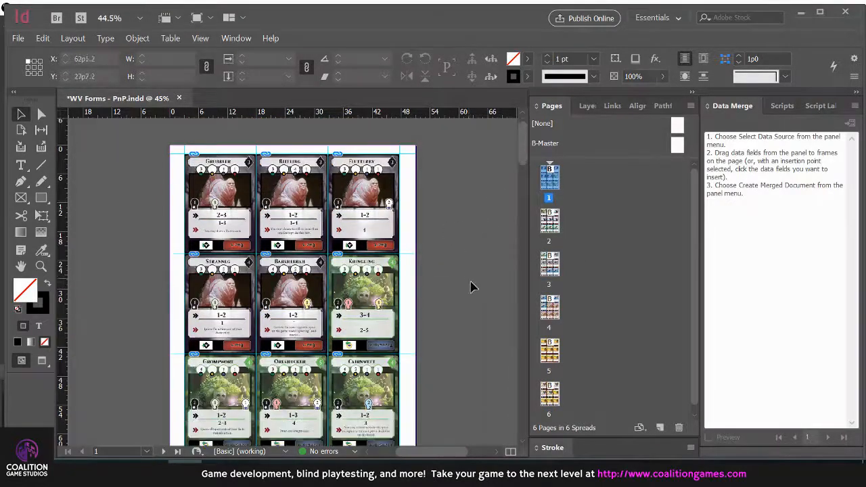
pyautogui.hotkey('alt', 'Tab')
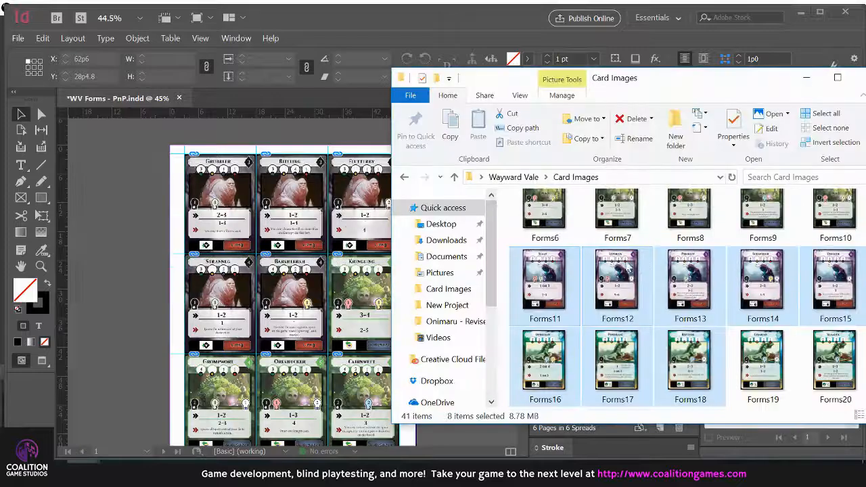
pyautogui.click(553, 227)
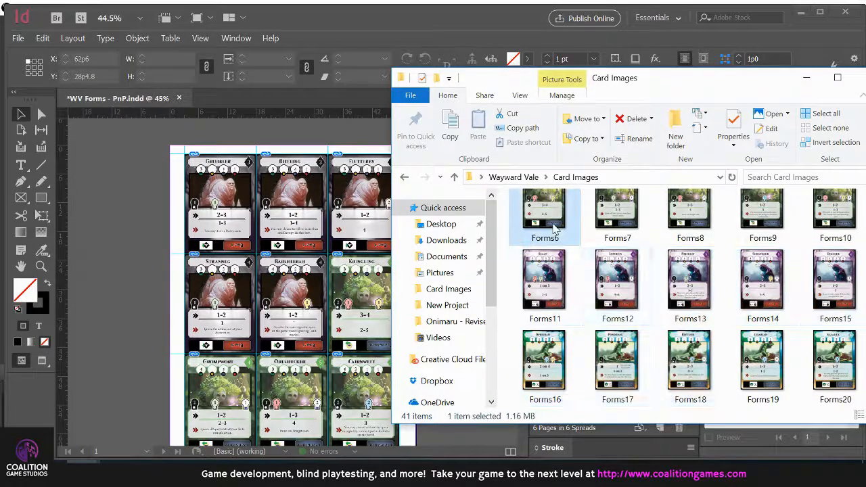
pyautogui.scroll(2, 553, 228)
pyautogui.click(113, 248)
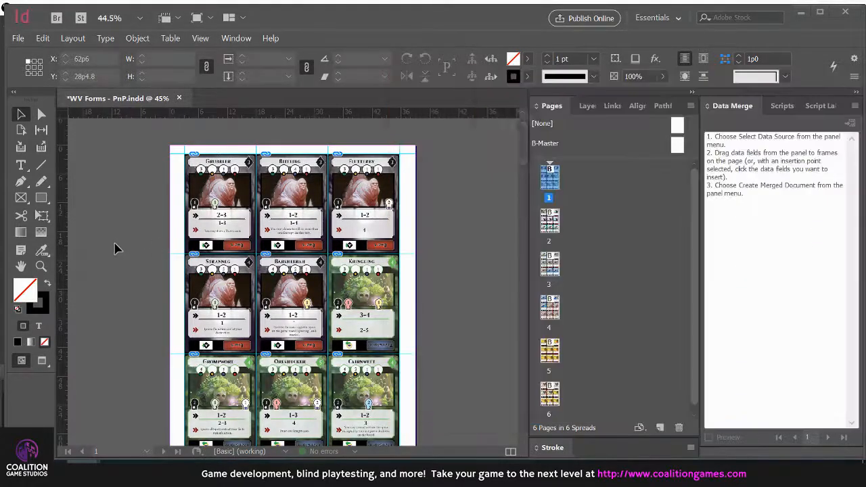
pyautogui.scroll(3, 183, 155)
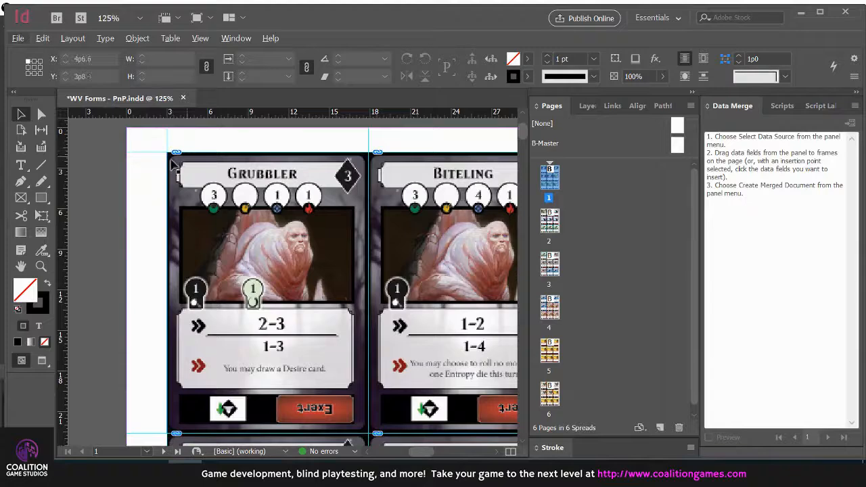
pyautogui.scroll(-3, 189, 203)
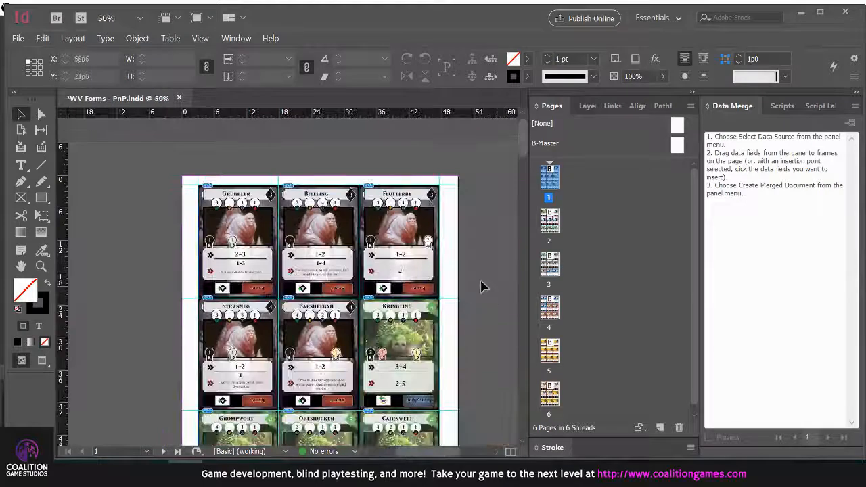
pyautogui.scroll(-2, 479, 271)
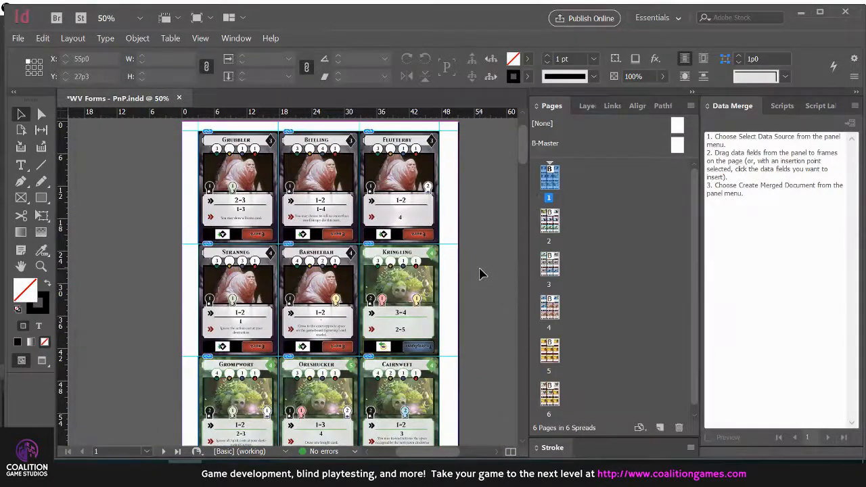
pyautogui.scroll(2, 479, 273)
pyautogui.scroll(-1, 481, 258)
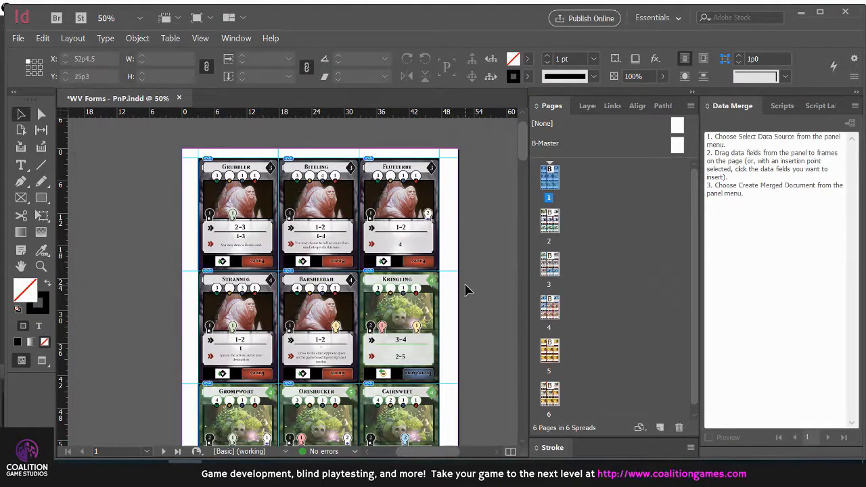
# Switch to the Wayward Vale - Data Merge Google Sheet and set the Spirit values for Barsheebah through Scaav to 6, 7, 7, 8, 9, 9 and 4
pyautogui.click(152, 473)
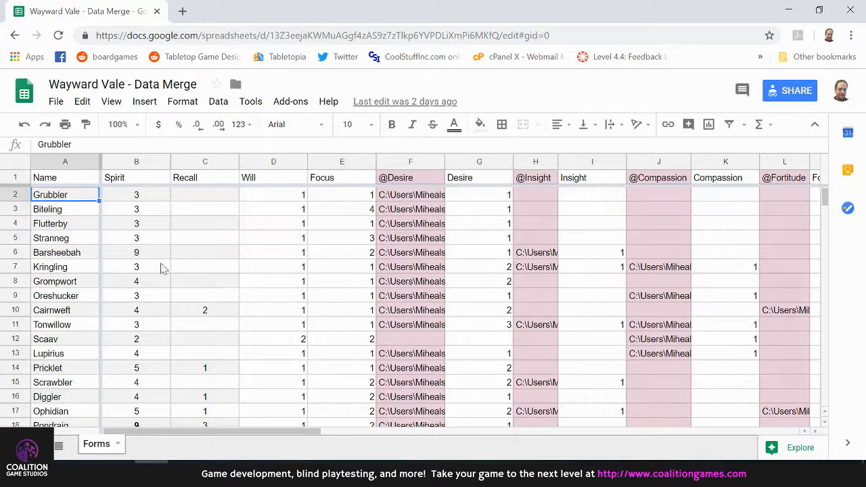
pyautogui.click(149, 256)
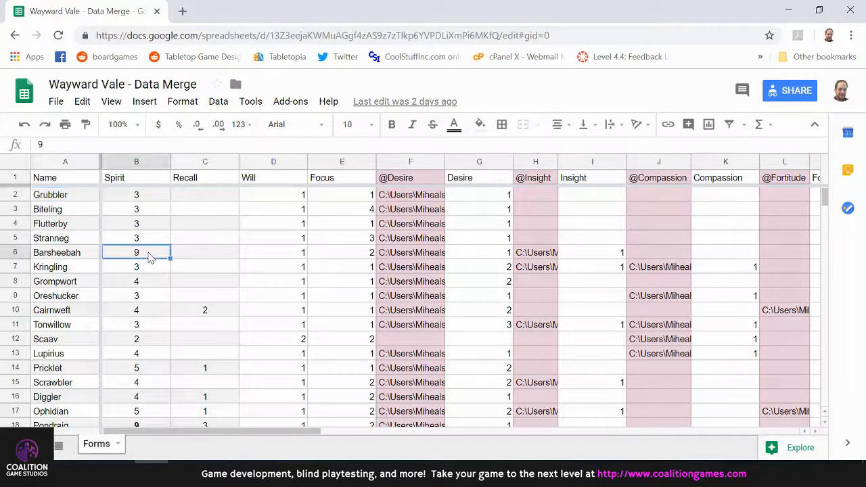
pyautogui.write('6')
pyautogui.press('Return')
pyautogui.write('7')
pyautogui.press('Return')
pyautogui.write('7')
pyautogui.press('Return')
pyautogui.write('8 9')
pyautogui.press('Return')
pyautogui.write('9')
pyautogui.press('Return')
pyautogui.write('4')
pyautogui.press('Return')
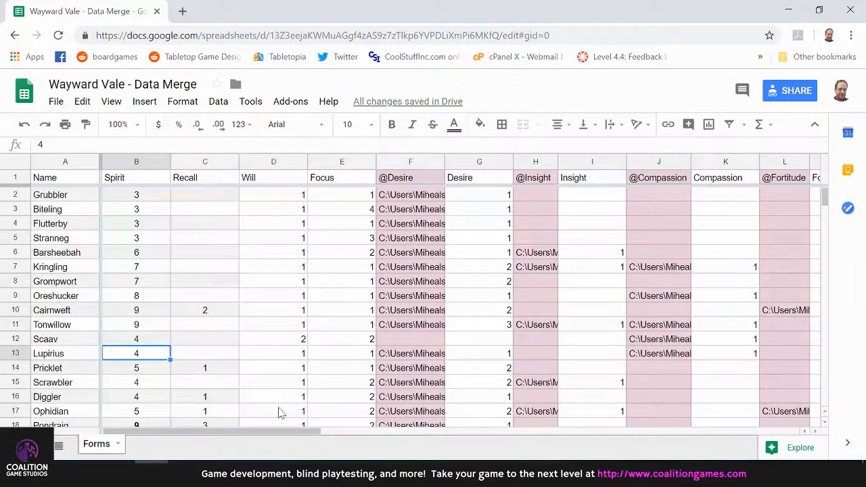
# Download the Forms sheet as comma-separated values
pyautogui.moveTo(276, 432); pyautogui.dragTo(226, 440)
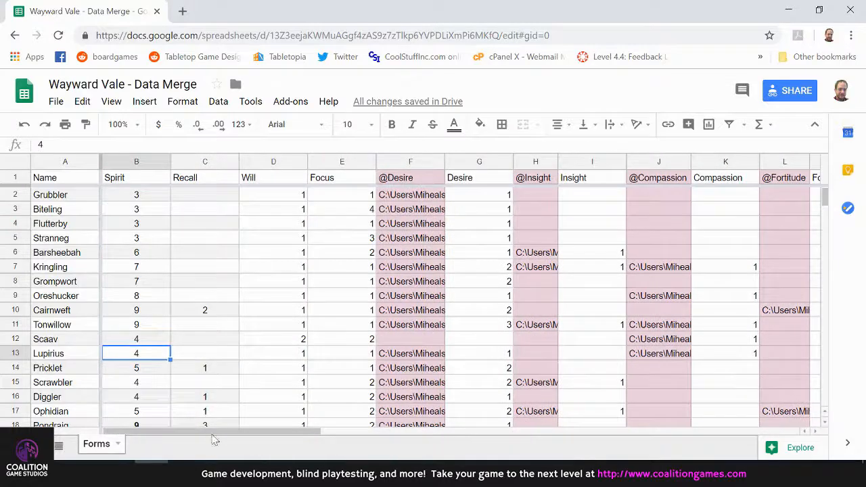
pyautogui.click(55, 103)
pyautogui.moveTo(101, 242)
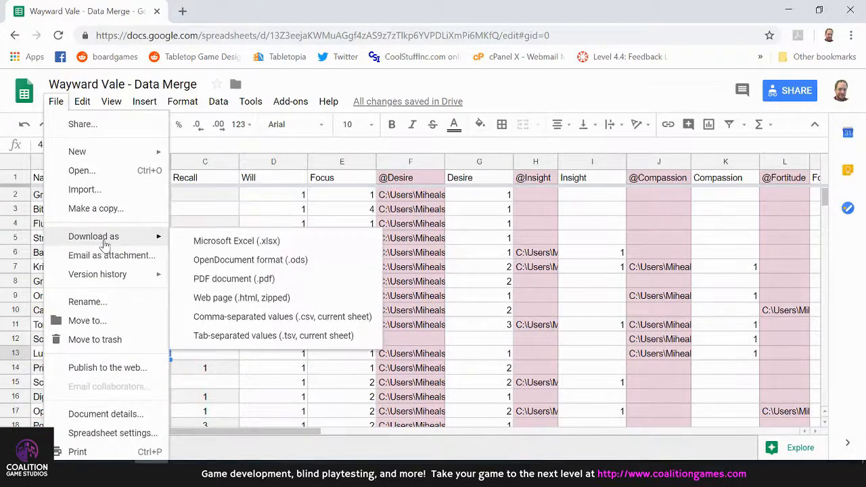
pyautogui.click(241, 317)
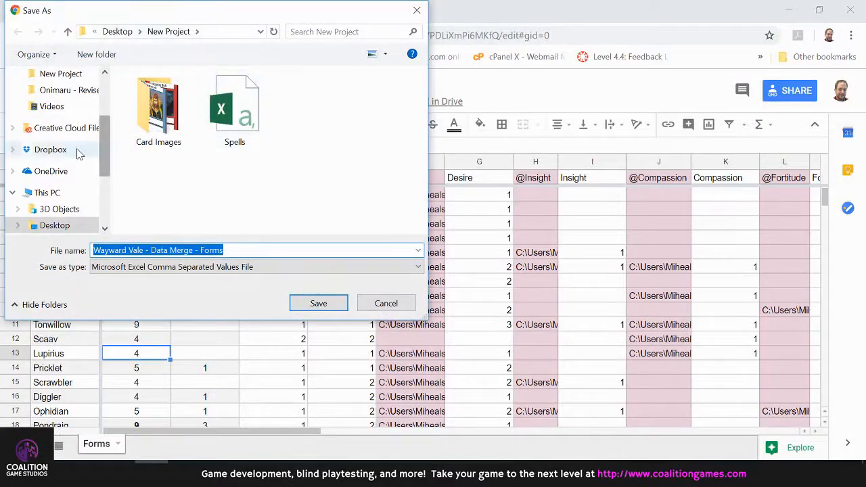
# Save the CSV as Wayward Vale - Data Merge - Forms in the Desktop's Wayward Vale folder, replacing the existing file
pyautogui.scroll(1, 63, 108)
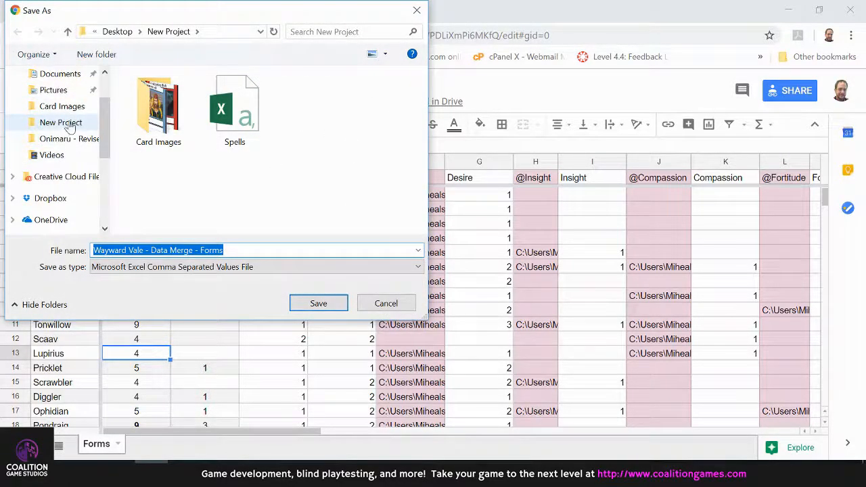
pyautogui.scroll(2, 53, 108)
pyautogui.click(54, 101)
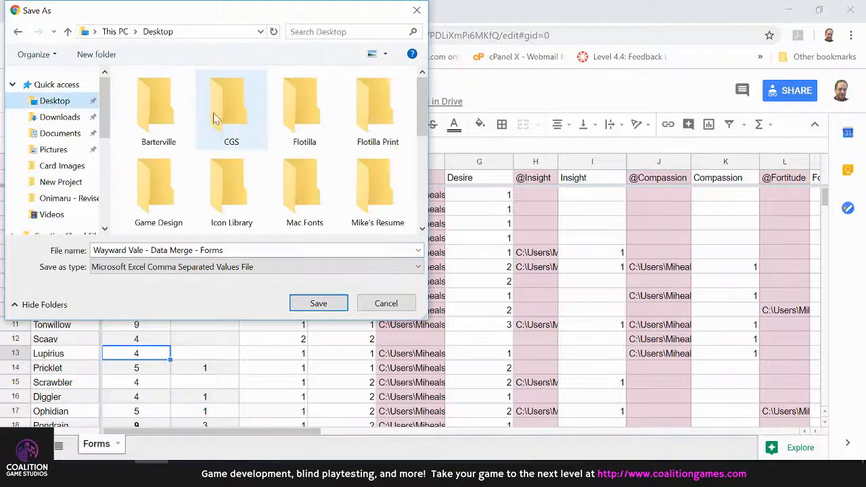
pyautogui.scroll(-3, 286, 151)
pyautogui.doubleClick(383, 107)
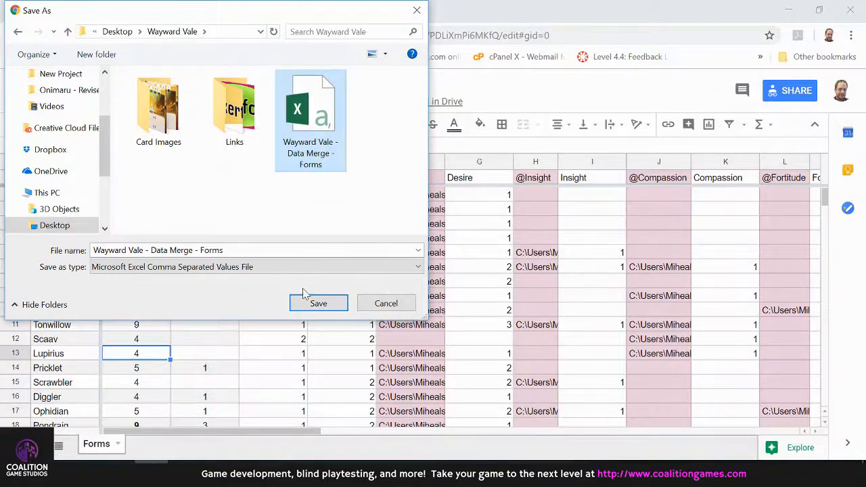
pyautogui.click(318, 303)
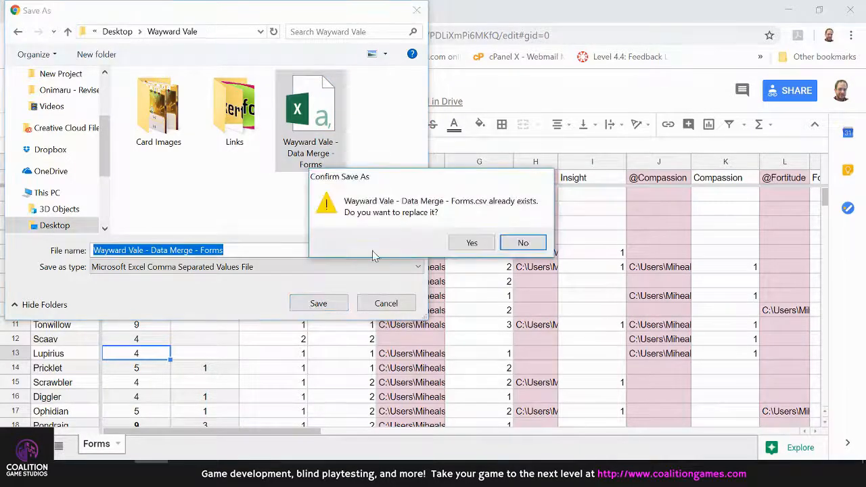
pyautogui.click(471, 243)
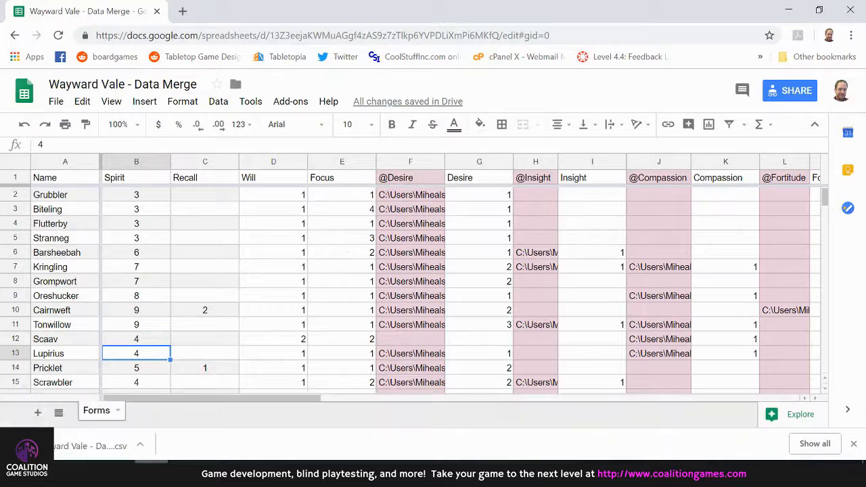
# Switch to InDesign and open the recent document Wayward Vale - Forms Template.indd without updating its modified links
pyautogui.hotkey('alt', 'Tab')
pyautogui.click(19, 38)
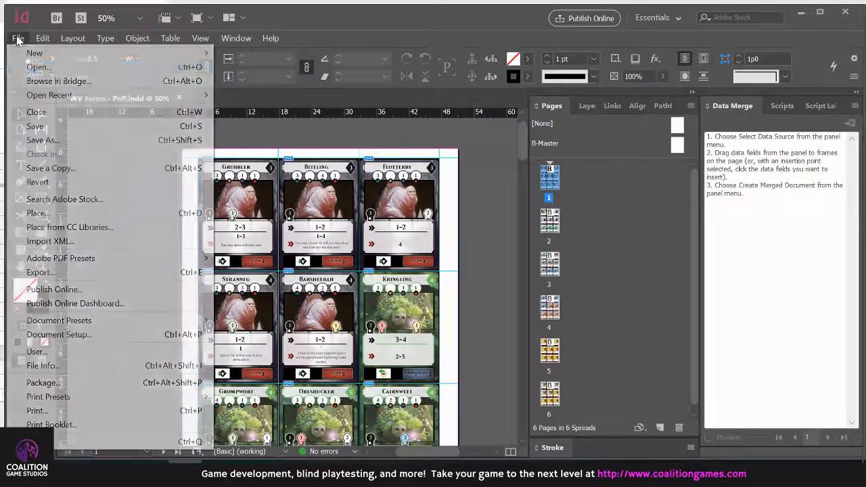
pyautogui.moveTo(68, 95)
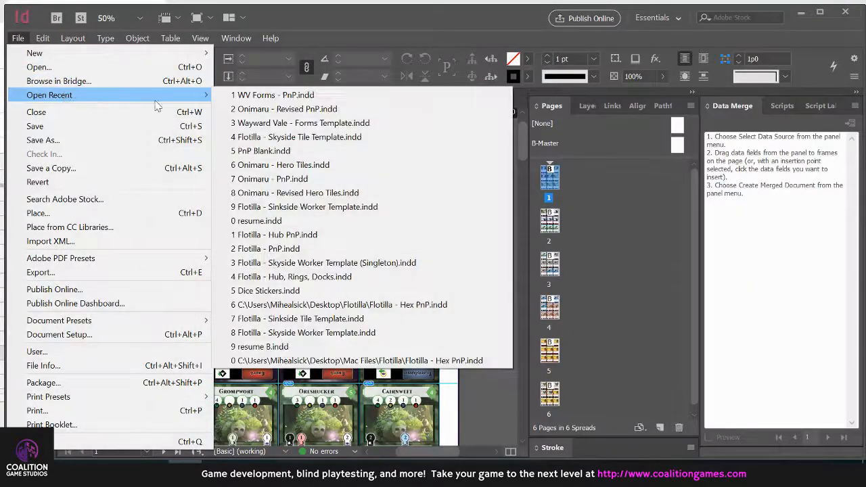
pyautogui.click(274, 123)
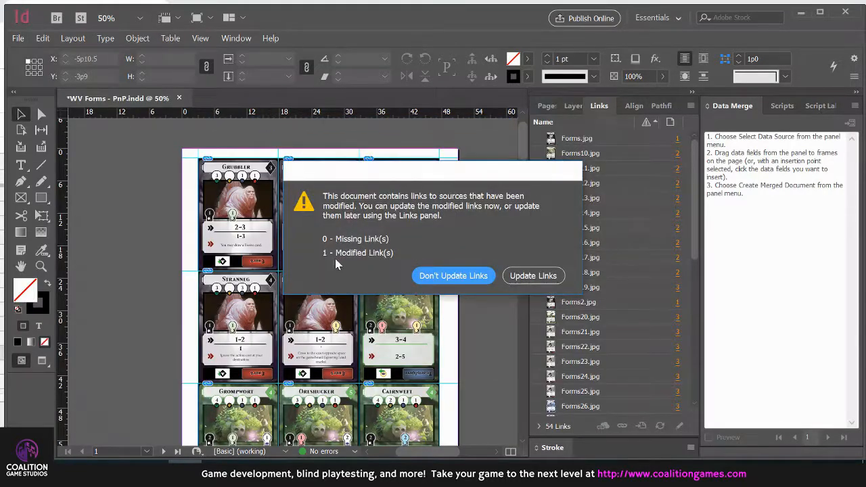
pyautogui.click(473, 277)
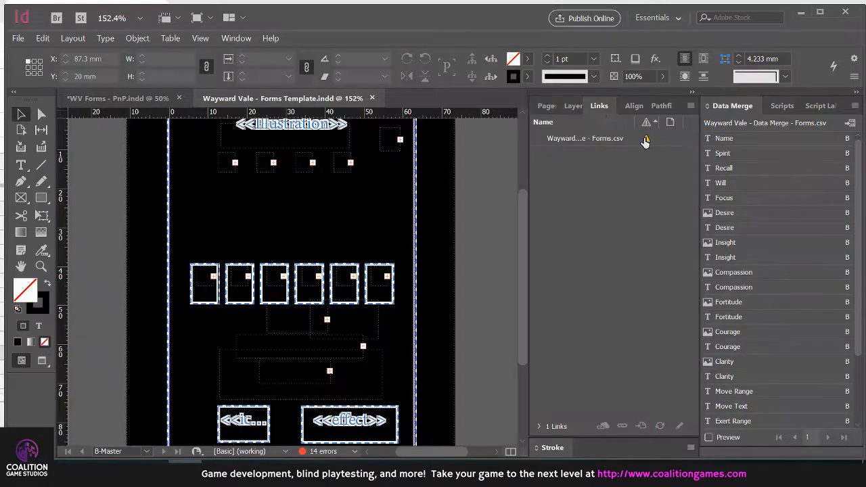
# Update the modified link to the Wayward Vale - Data Merge - Forms.csv data source
pyautogui.moveTo(646, 141)
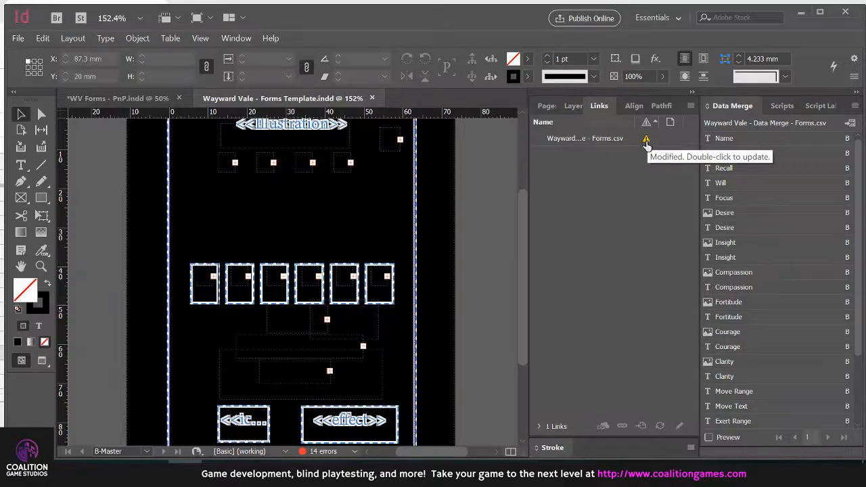
pyautogui.click(595, 139)
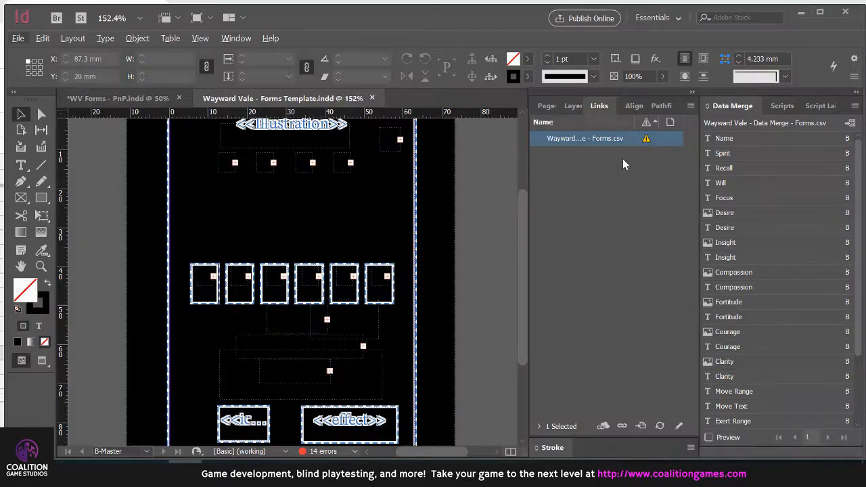
pyautogui.click(645, 141)
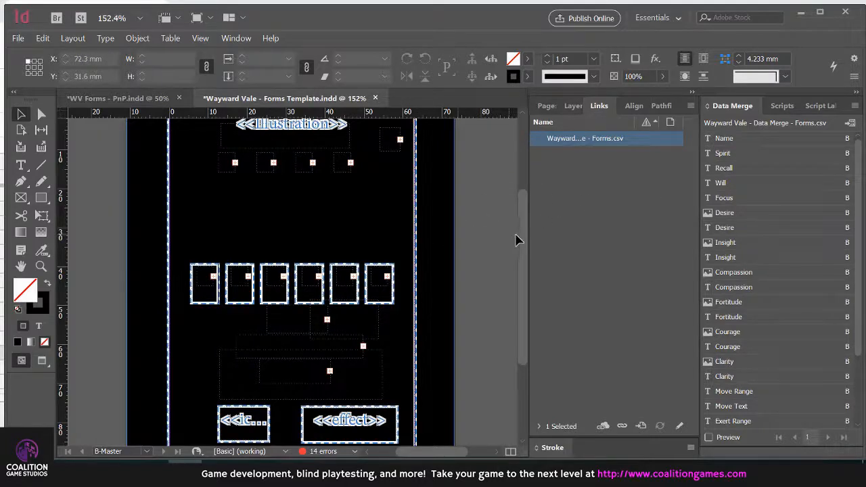
pyautogui.scroll(2, 491, 243)
pyautogui.scroll(-1, 491, 242)
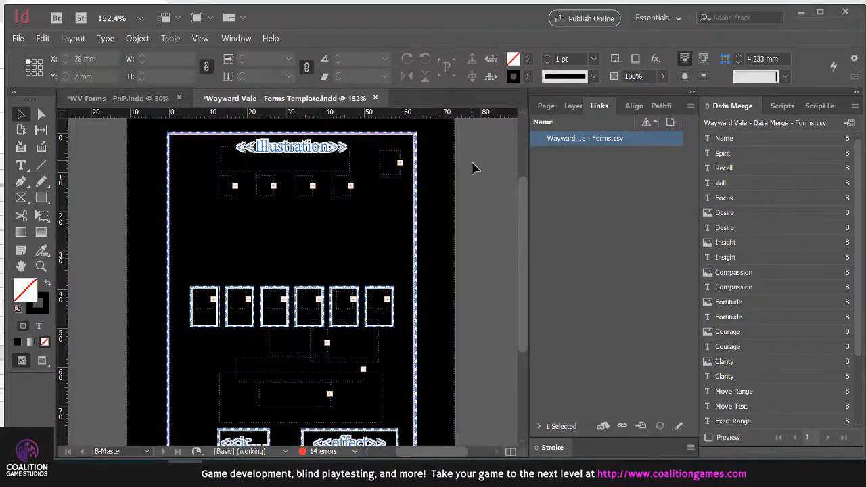
pyautogui.scroll(-4, 473, 166)
pyautogui.scroll(-3, 759, 230)
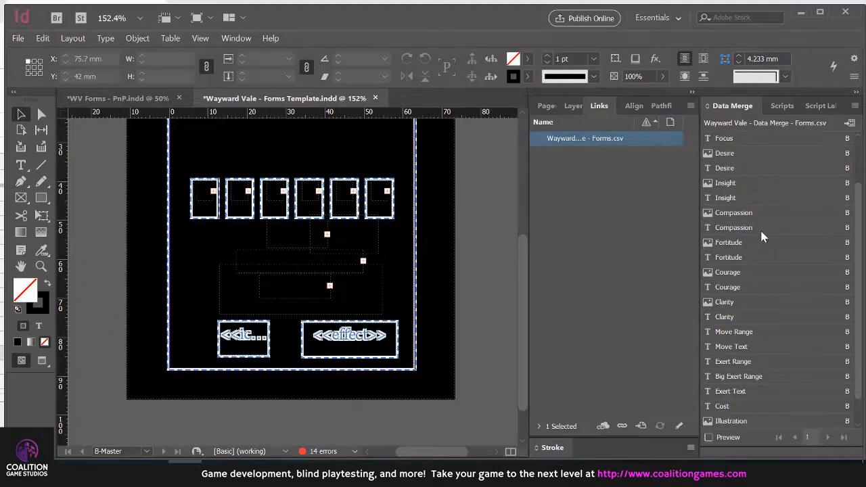
pyautogui.scroll(3, 760, 230)
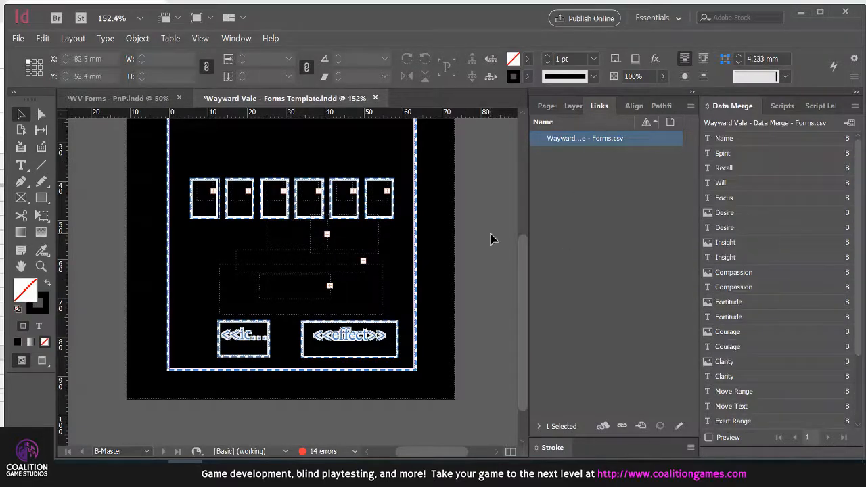
pyautogui.scroll(3, 482, 236)
pyautogui.scroll(-2, 483, 236)
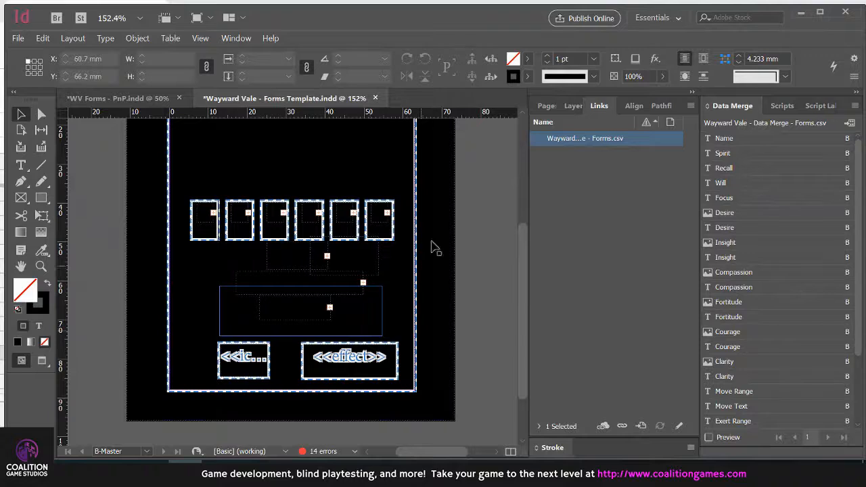
pyautogui.scroll(3, 474, 257)
pyautogui.scroll(-1, 475, 257)
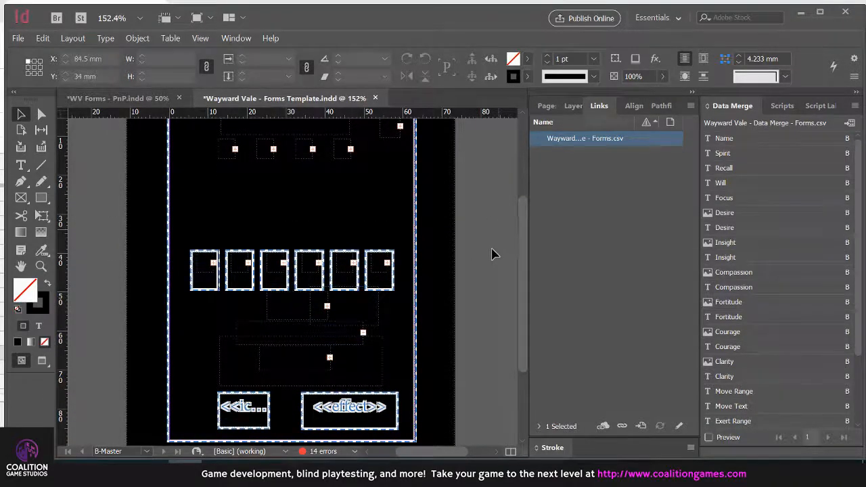
pyautogui.scroll(3, 493, 254)
pyautogui.scroll(-3, 492, 257)
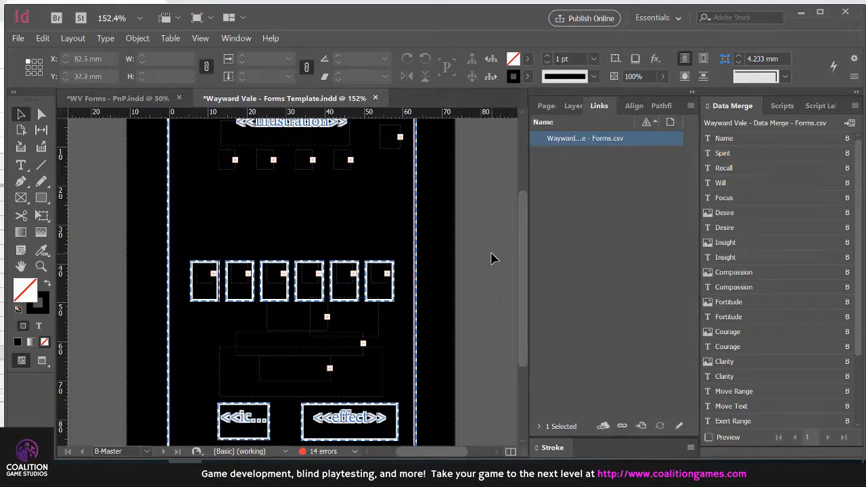
# Turn on the data merge record preview and Overprint Preview for the Forms Template
pyautogui.click(709, 438)
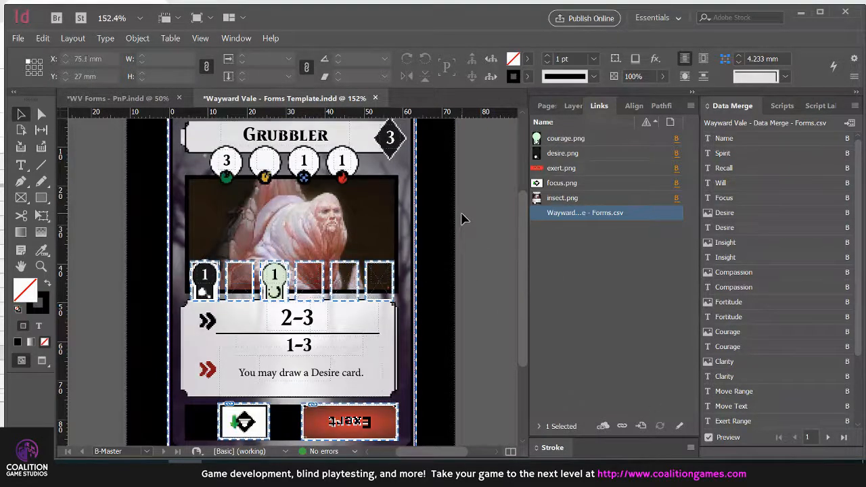
pyautogui.hotkey('ctrl', 'alt', 'shift', 'y')
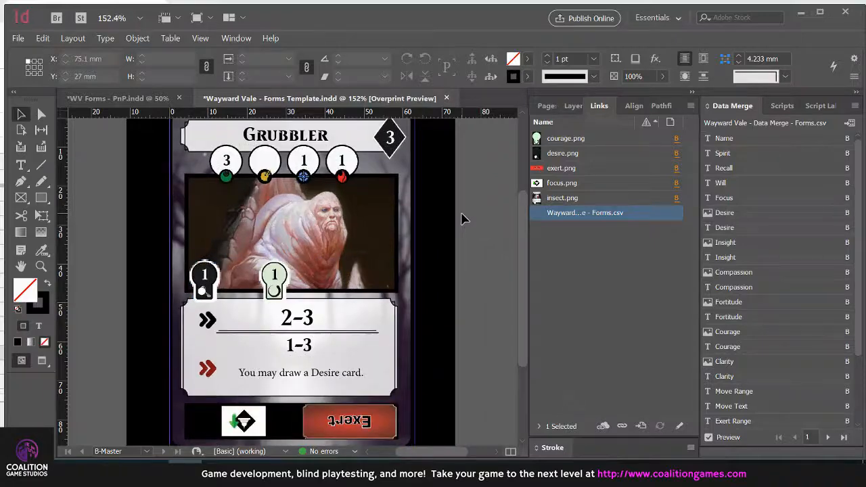
pyautogui.click(202, 37)
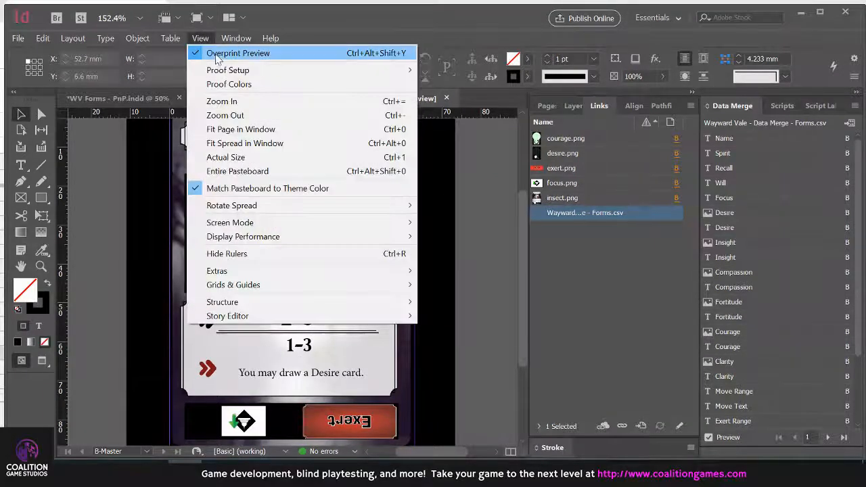
pyautogui.click(211, 40)
pyautogui.scroll(-2, 460, 242)
pyautogui.scroll(3, 471, 212)
pyautogui.scroll(-3, 473, 216)
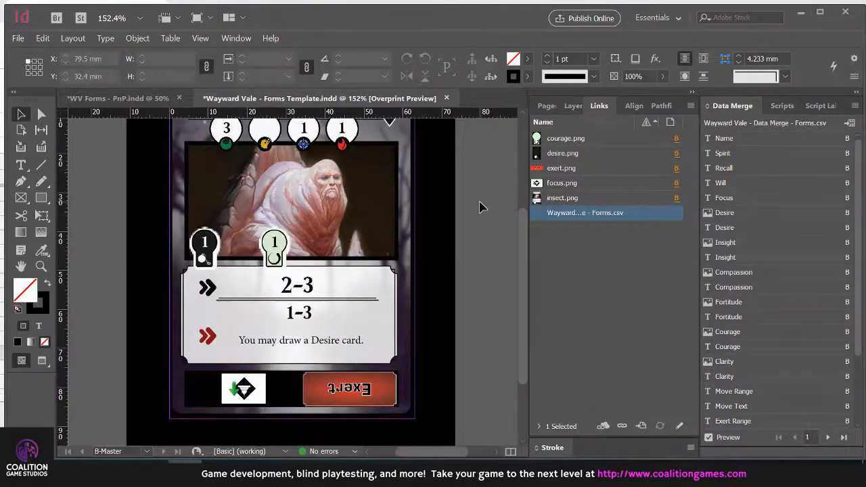
# Switch to the Google Sheet to look up Cairnweft's Spirit value and return to InDesign
pyautogui.hotkey('alt', 'Tab')
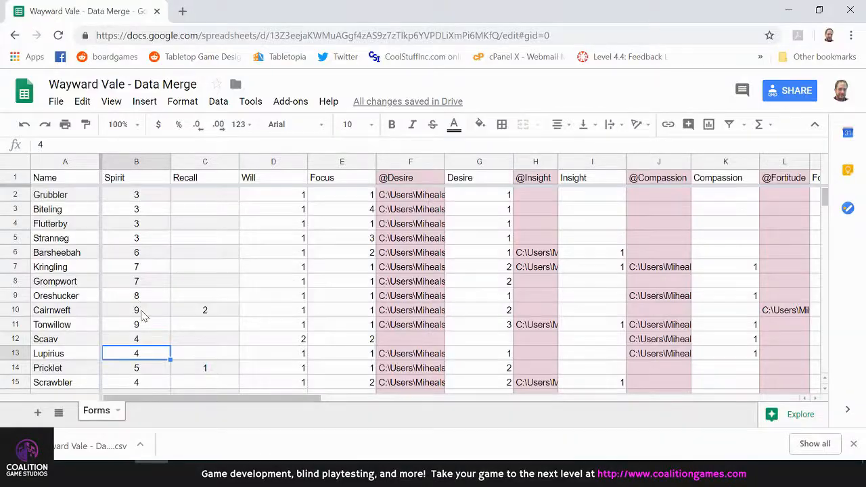
pyautogui.click(139, 311)
pyautogui.hotkey('alt', 'Tab')
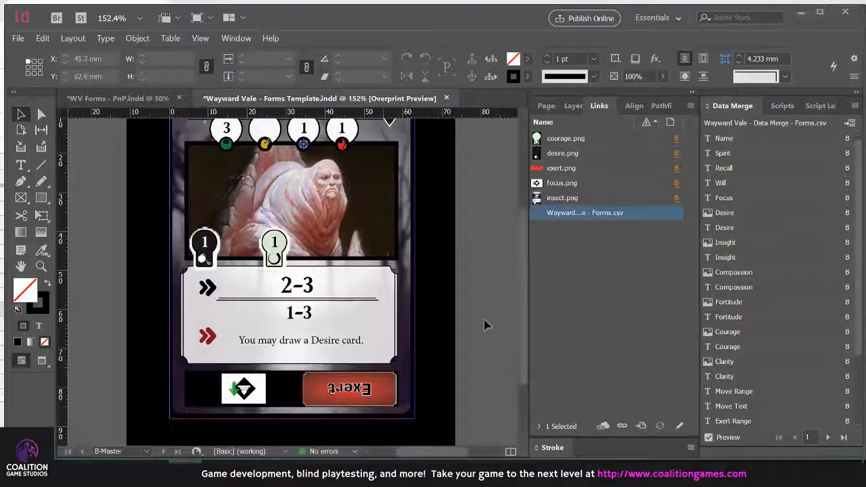
pyautogui.hotkey('alt', 'Tab')
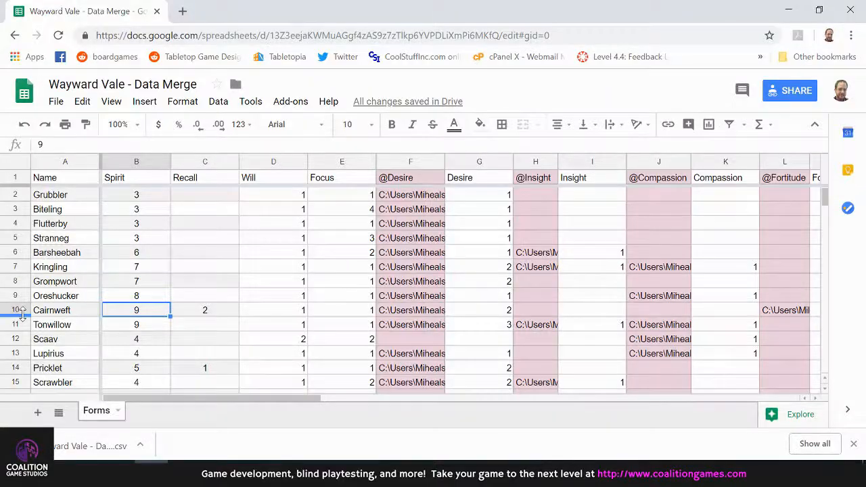
pyautogui.hotkey('alt', 'Tab')
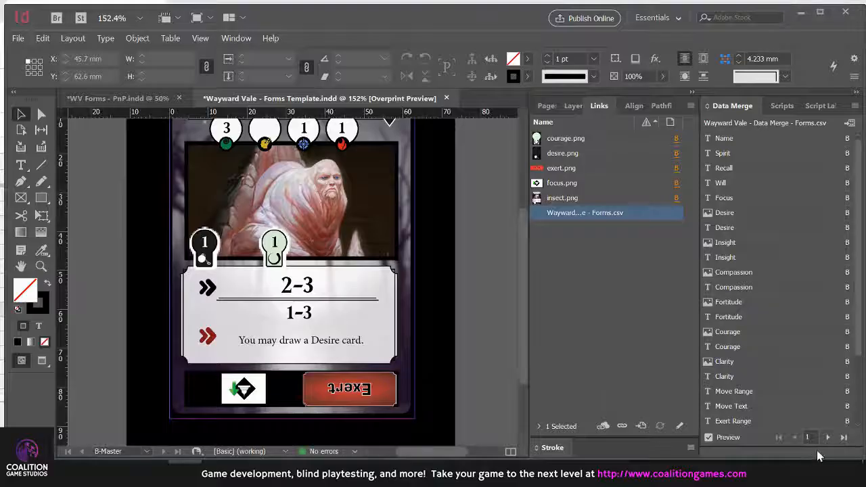
# Preview merge record 9, Cairnweft, and compare its Spirit value with the Google Sheet
pyautogui.click(827, 438)
pyautogui.click(827, 438)
pyautogui.click(827, 438)
pyautogui.click(827, 438)
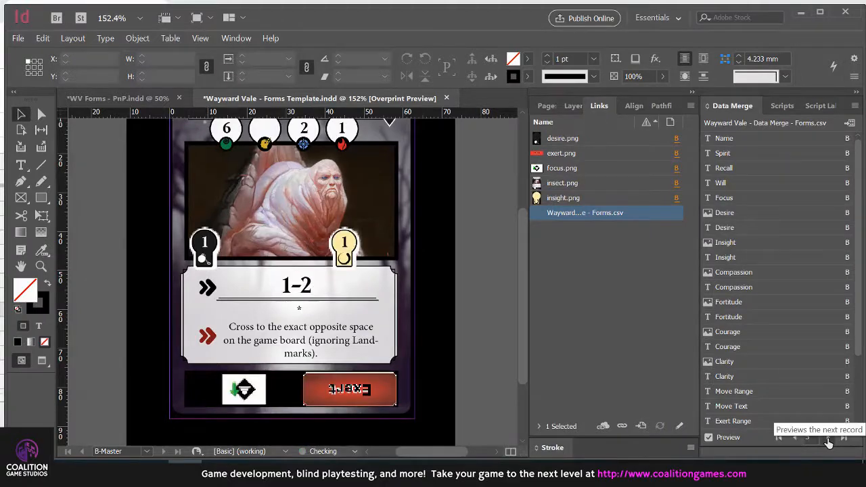
pyautogui.click(828, 437)
pyautogui.click(827, 437)
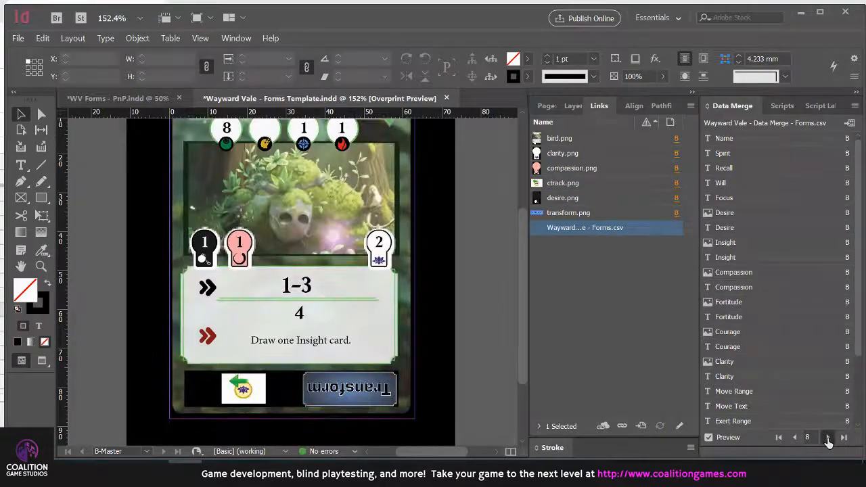
pyautogui.click(827, 438)
pyautogui.click(827, 437)
pyautogui.scroll(3, 481, 247)
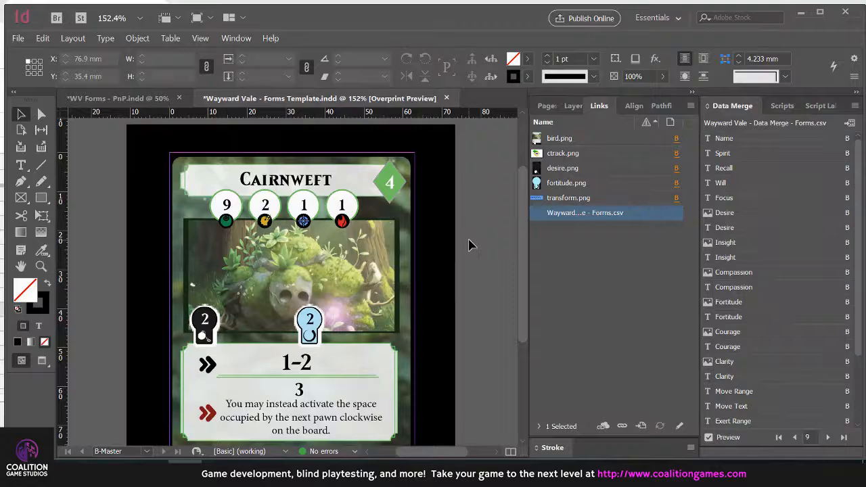
pyautogui.scroll(-1, 471, 245)
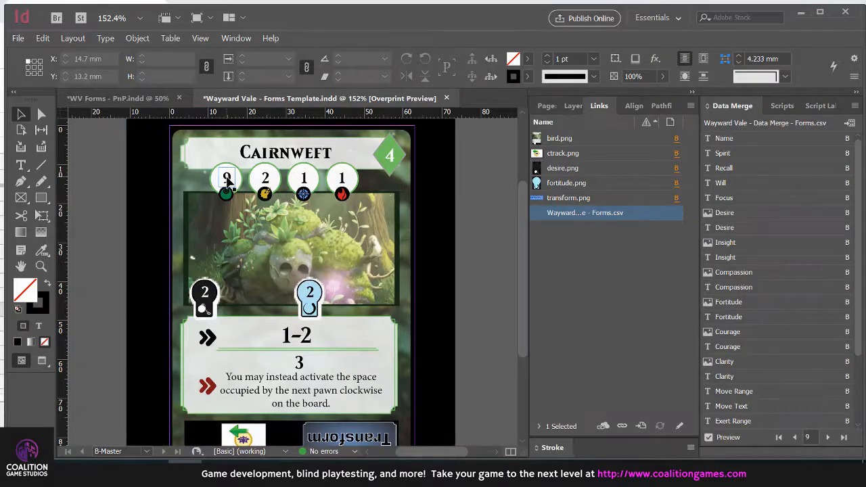
pyautogui.hotkey('alt', 'Tab')
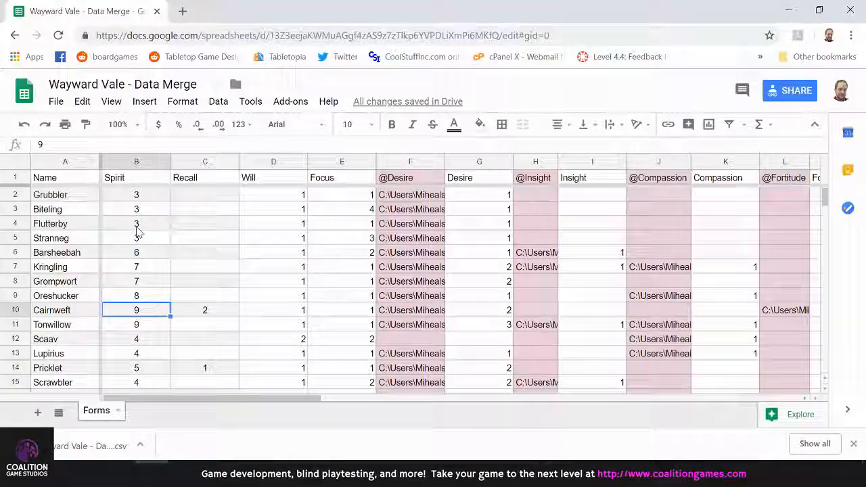
pyautogui.hotkey('alt', 'Tab')
pyautogui.click(464, 267)
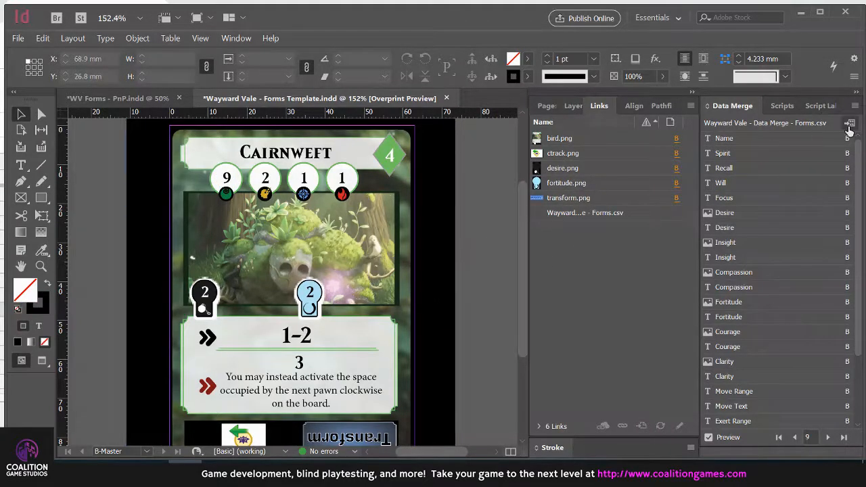
# Create a merged document from all records with a single record per document page
pyautogui.click(849, 124)
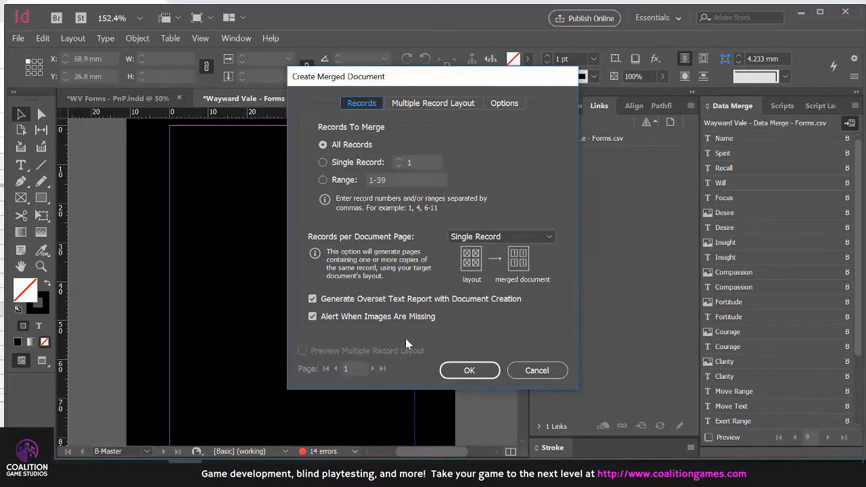
pyautogui.click(465, 370)
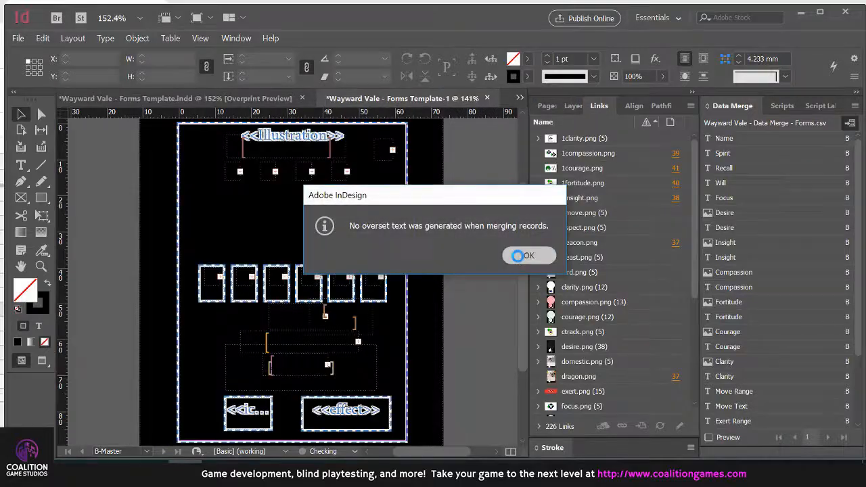
pyautogui.click(518, 257)
# Go to page 1 of the merged document, turn on Overprint Preview and review the generated card pages
pyautogui.click(546, 106)
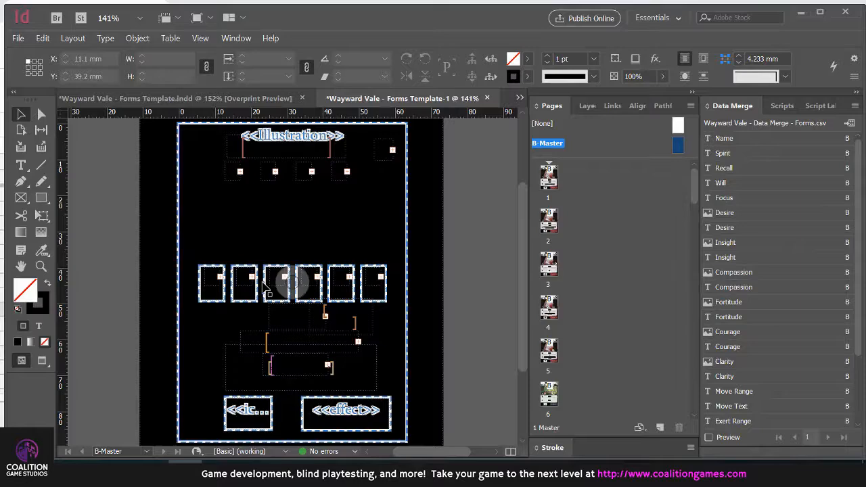
pyautogui.doubleClick(553, 182)
pyautogui.scroll(-10, 466, 237)
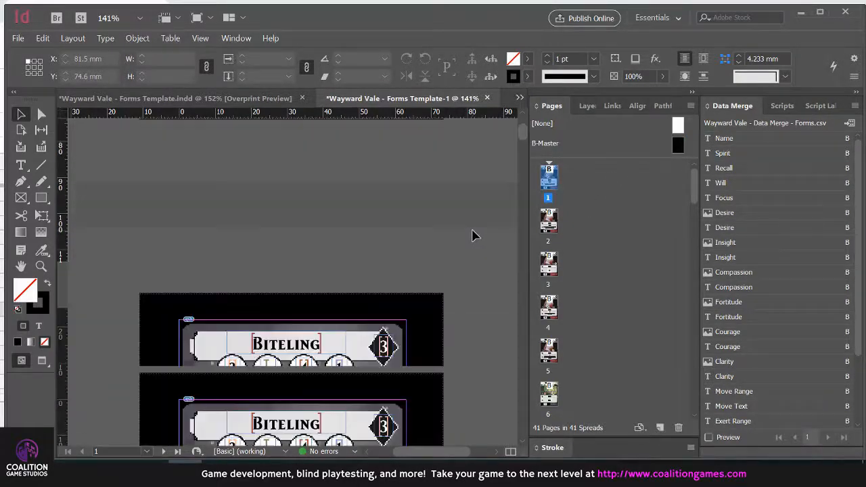
pyautogui.hotkey('ctrl', 'alt', 'shift', 'y')
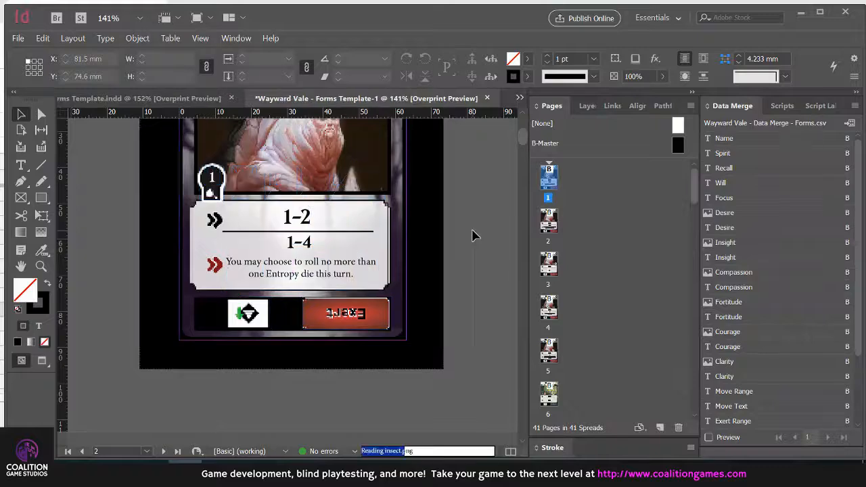
pyautogui.scroll(3, 472, 234)
pyautogui.scroll(-5, 468, 220)
pyautogui.scroll(-20, 470, 220)
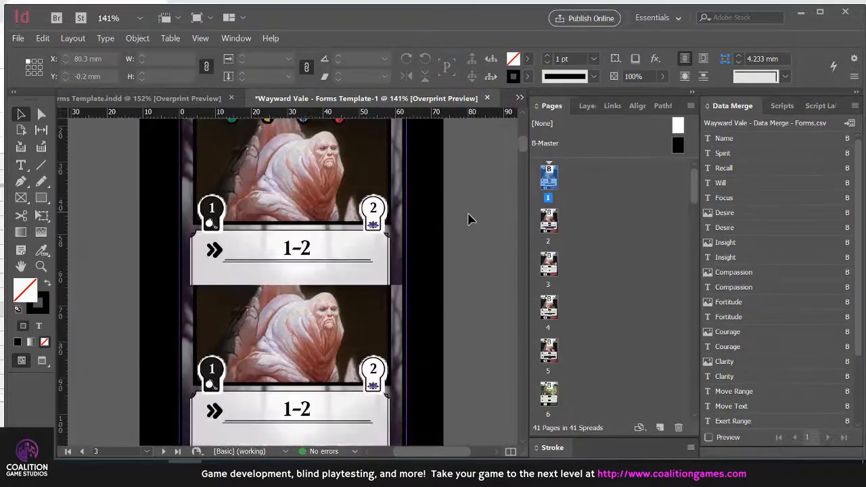
pyautogui.scroll(-15, 472, 230)
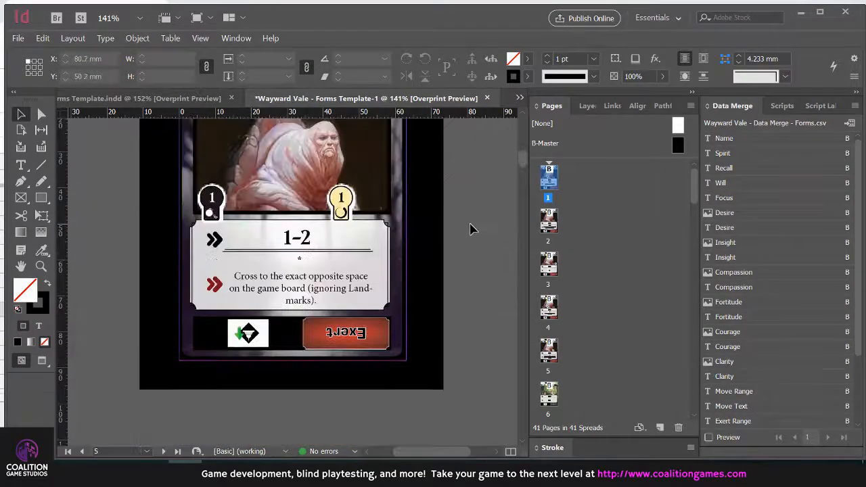
pyautogui.scroll(-8, 472, 230)
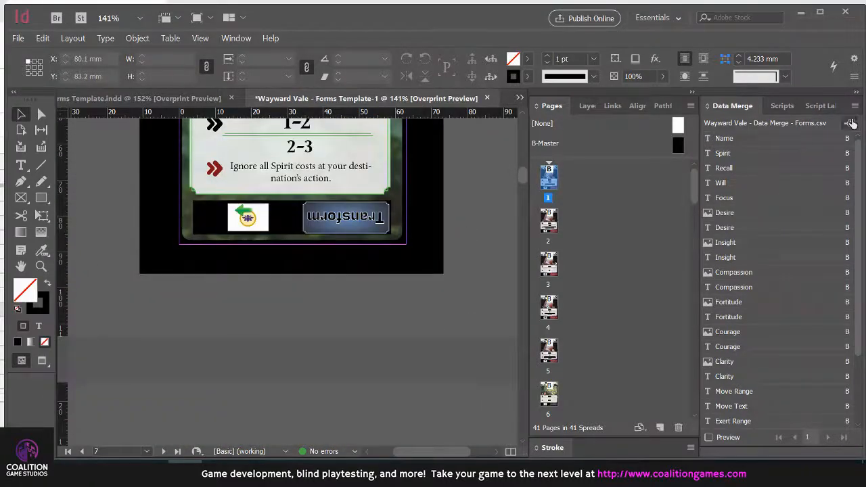
# Start a JPEG export of the merged document into the Card Images folder of Wayward Vale
pyautogui.click(19, 39)
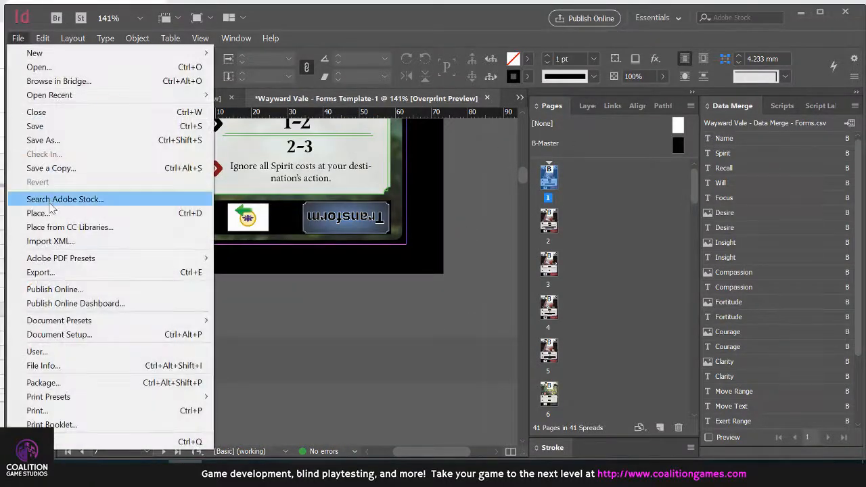
pyautogui.click(54, 271)
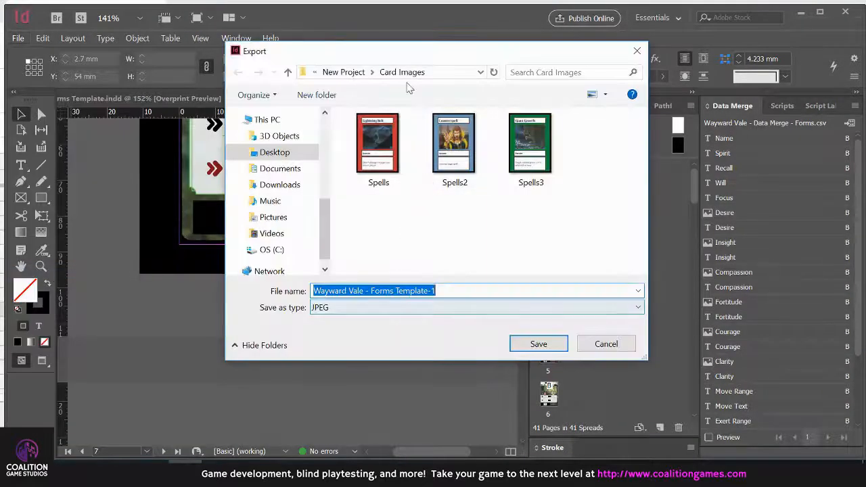
pyautogui.scroll(5, 284, 188)
pyautogui.scroll(2, 284, 169)
pyautogui.click(281, 228)
pyautogui.doubleClick(387, 158)
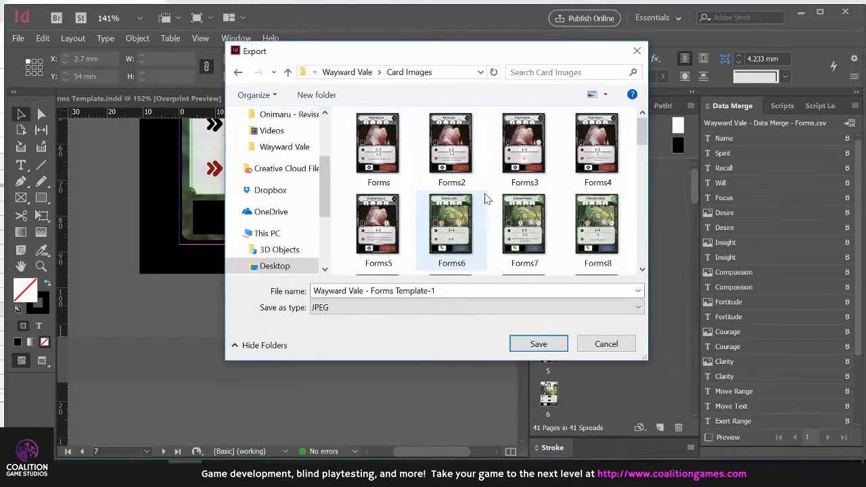
# Save the export under the existing file name Forms and agree to replace Forms.jpg
pyautogui.scroll(-5, 499, 190)
pyautogui.scroll(5, 499, 193)
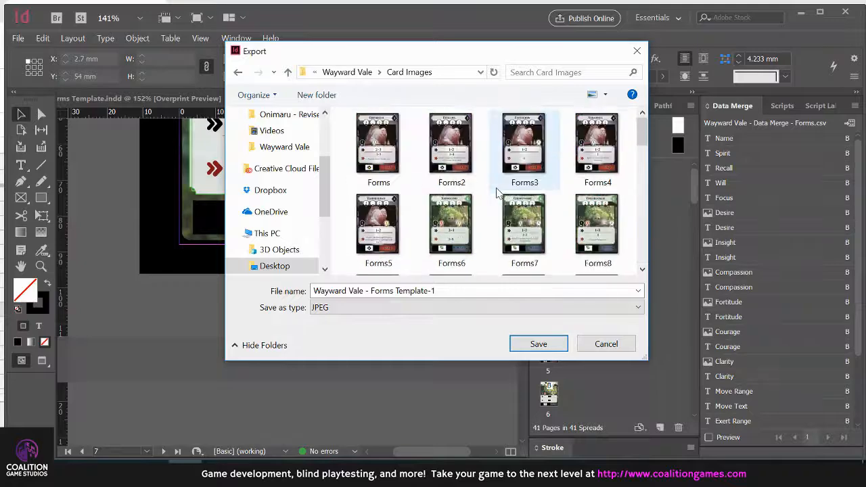
pyautogui.scroll(-3, 492, 177)
pyautogui.scroll(3, 492, 177)
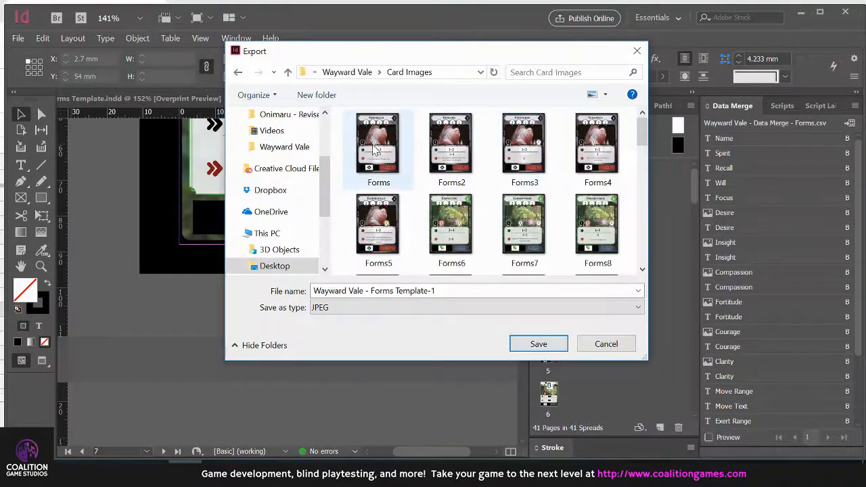
pyautogui.click(374, 151)
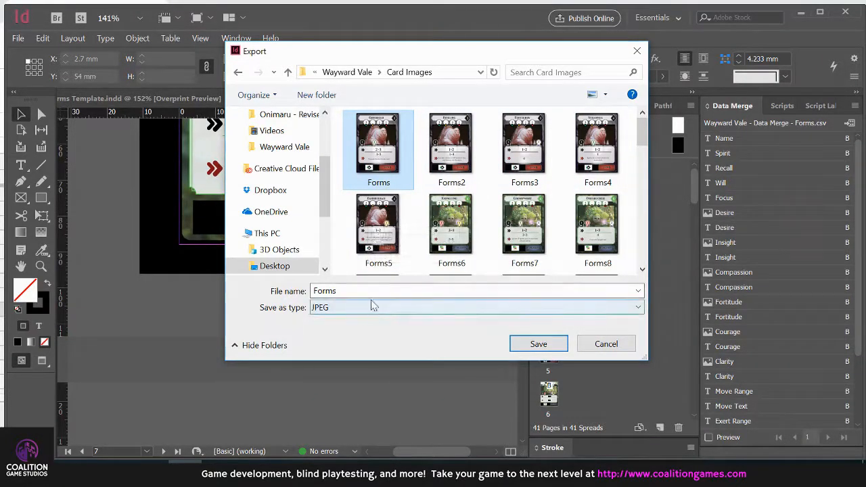
pyautogui.click(541, 343)
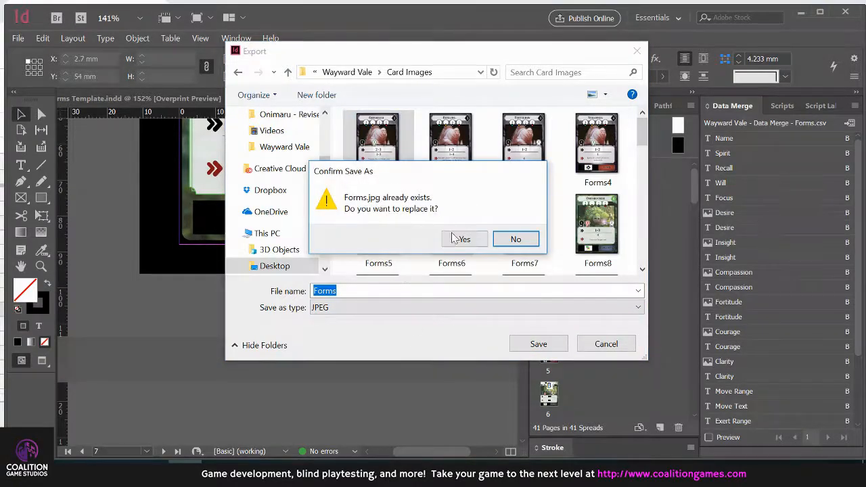
pyautogui.click(464, 240)
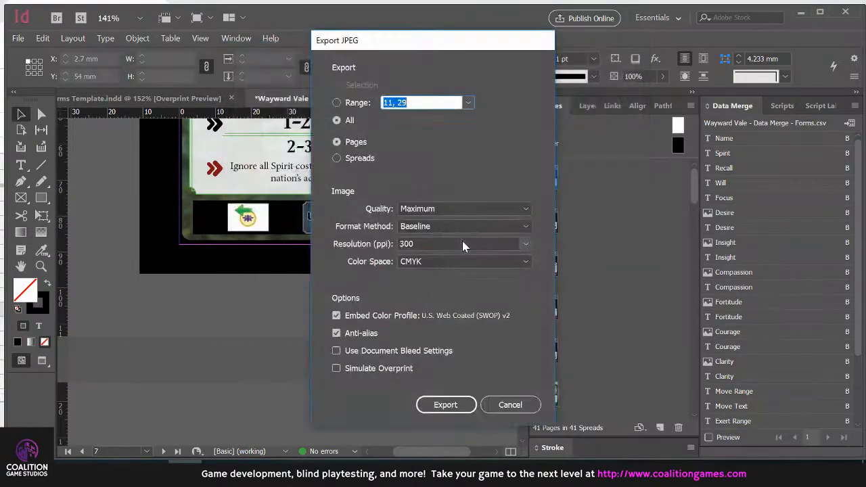
# Export all pages of the merged document as JPEGs and overwrite all existing card images
pyautogui.click(336, 120)
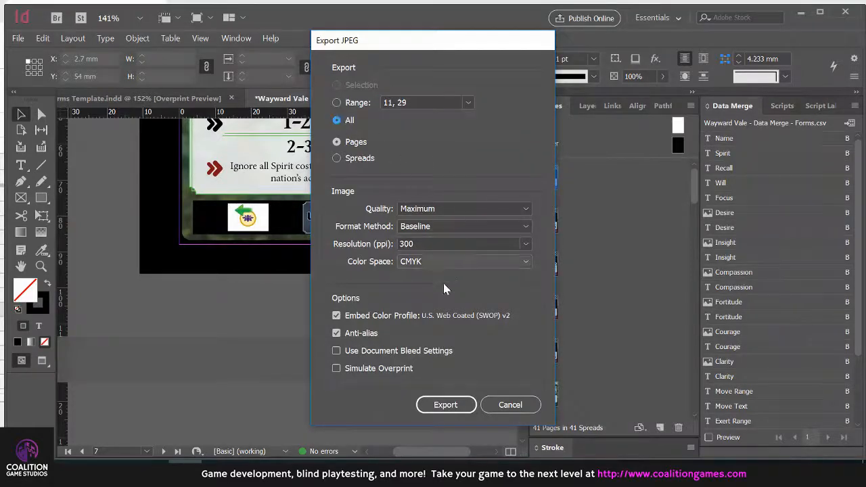
pyautogui.click(446, 408)
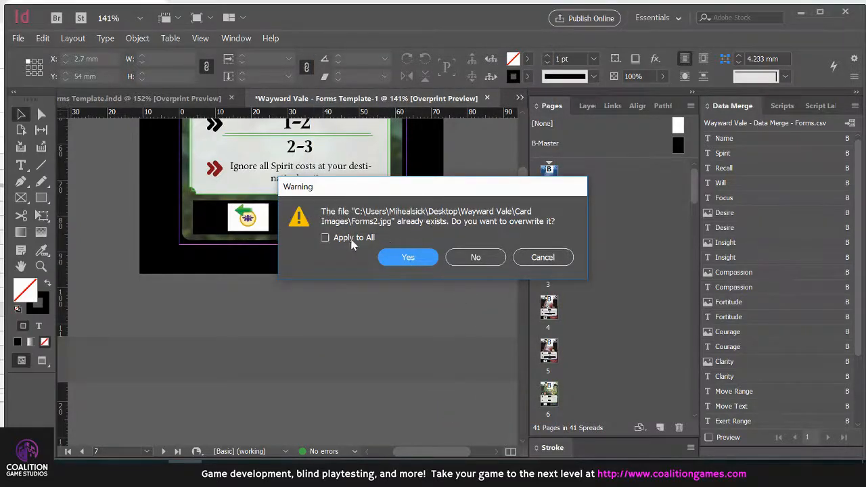
pyautogui.click(326, 238)
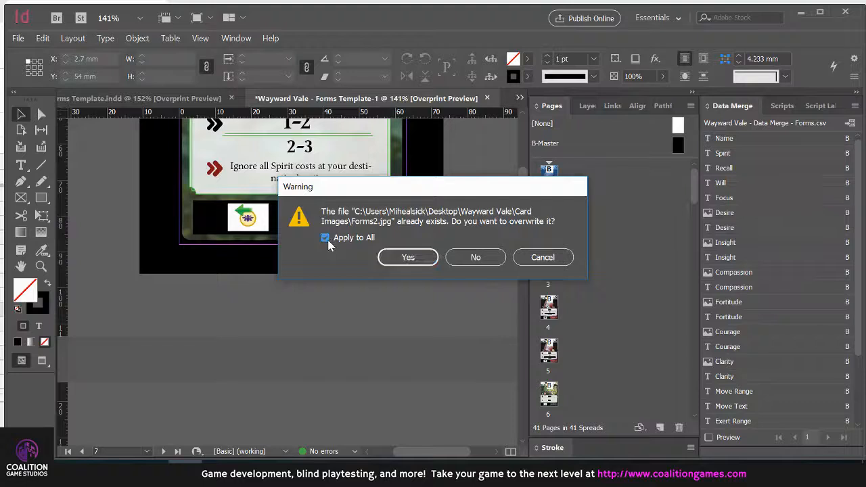
pyautogui.click(408, 258)
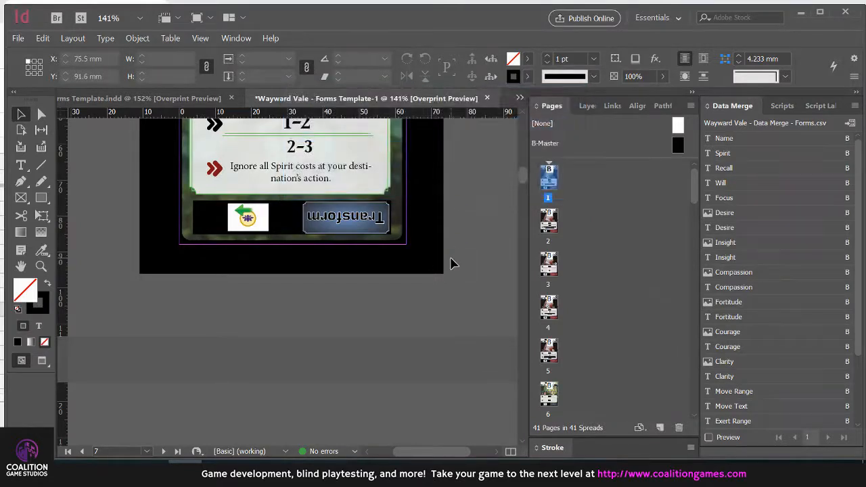
# Switch to the Card Images folder in File Explorer, view the exported Forms9 card and close the picture
pyautogui.click(83, 472)
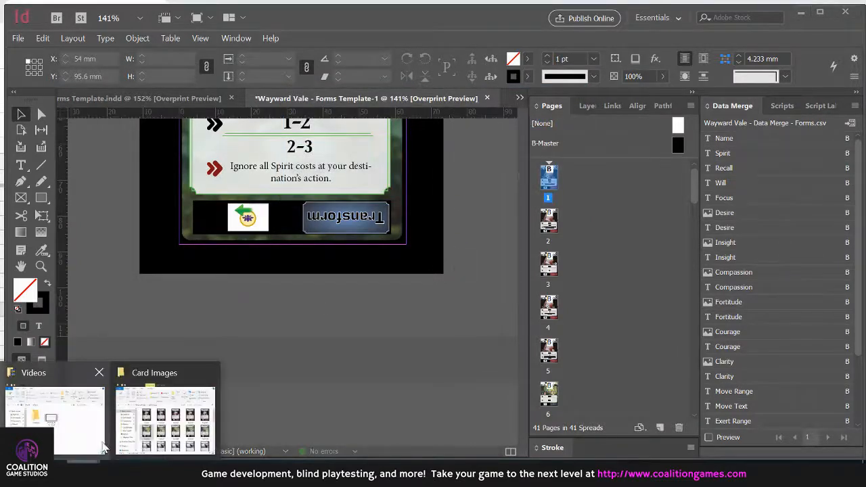
pyautogui.click(148, 422)
pyautogui.click(695, 299)
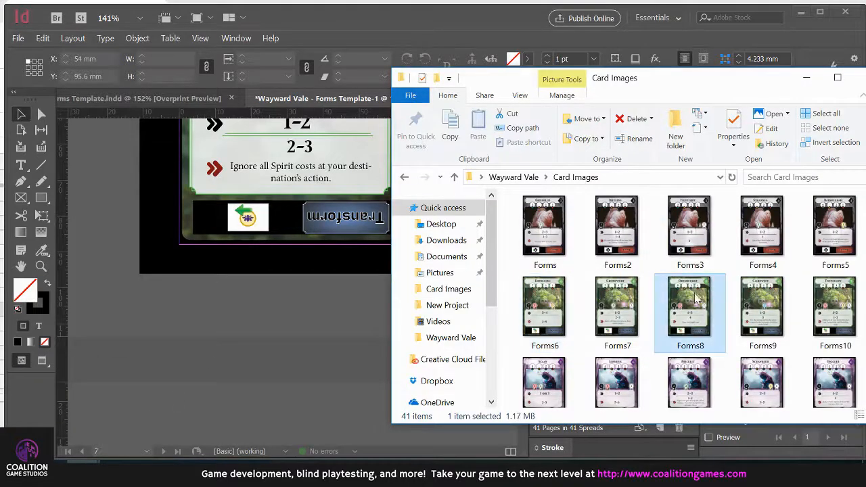
pyautogui.click(773, 312)
pyautogui.doubleClick(846, 306)
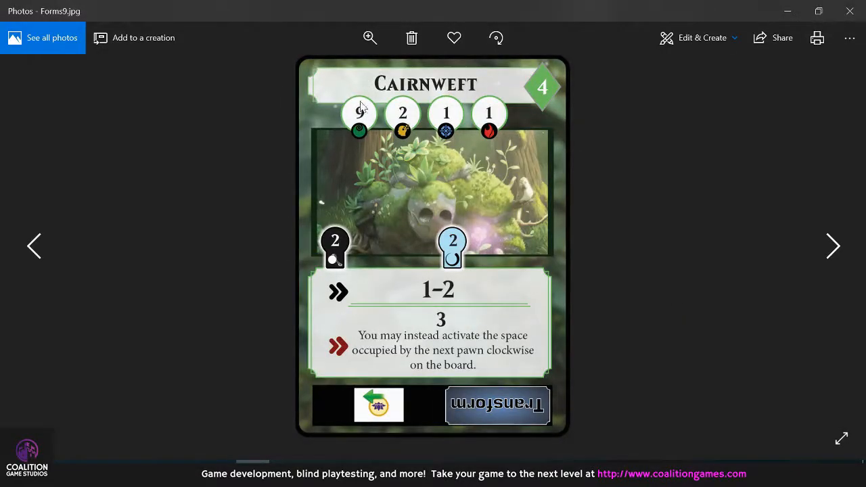
pyautogui.click(849, 11)
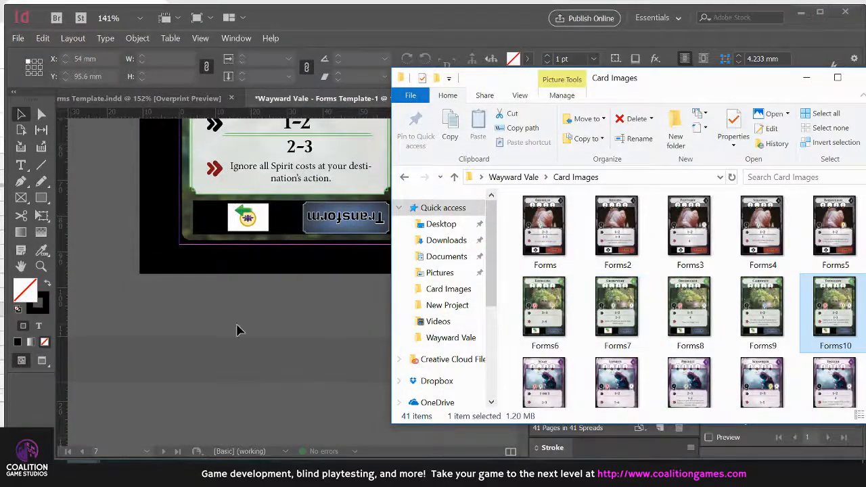
# Return to InDesign and bring up the WV Forms - PnP document, zoomed in on its first page's cards
pyautogui.click(400, 14)
pyautogui.click(154, 99)
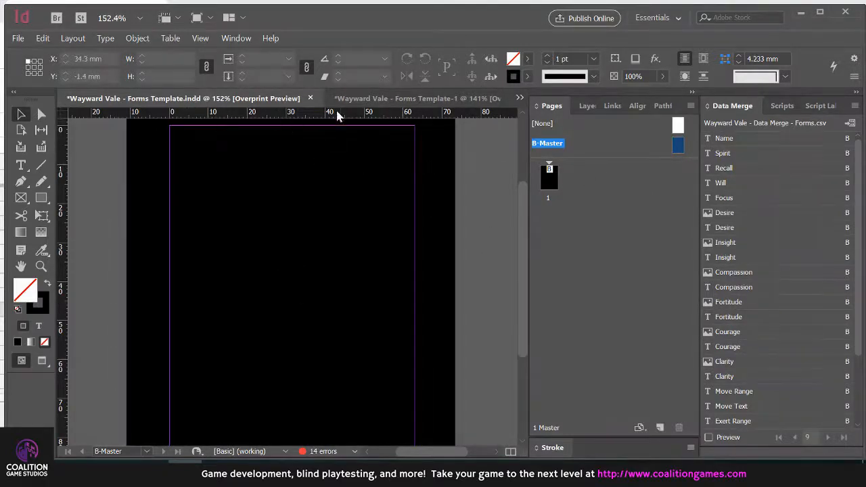
pyautogui.click(519, 98)
pyautogui.click(573, 101)
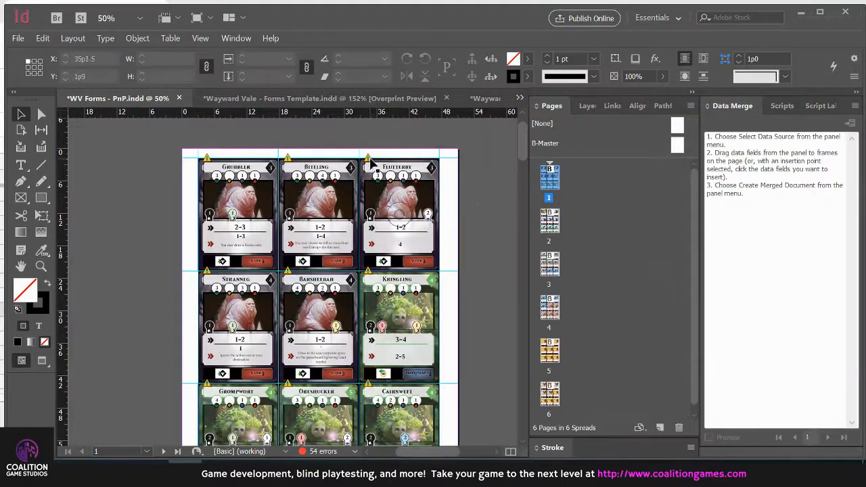
pyautogui.keyDown('alt'); pyautogui.scroll(5, 372, 161); pyautogui.keyUp('alt')
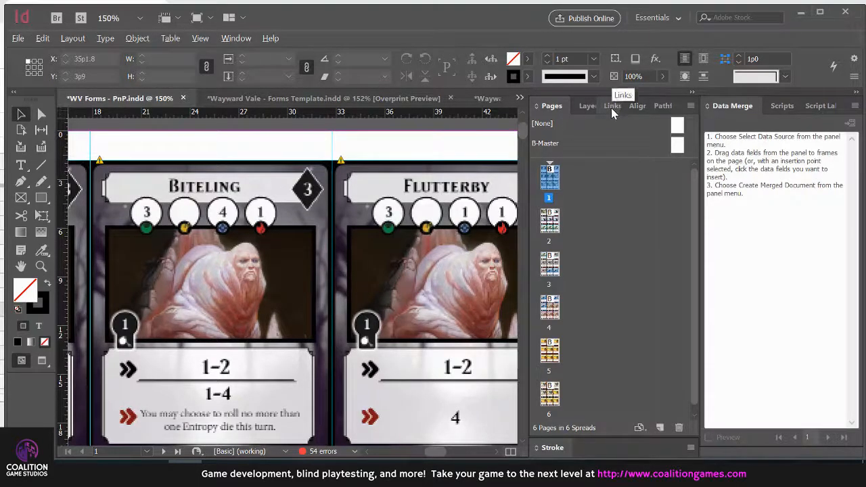
# Update all modified card image links in the WV Forms - PnP document
pyautogui.click(236, 41)
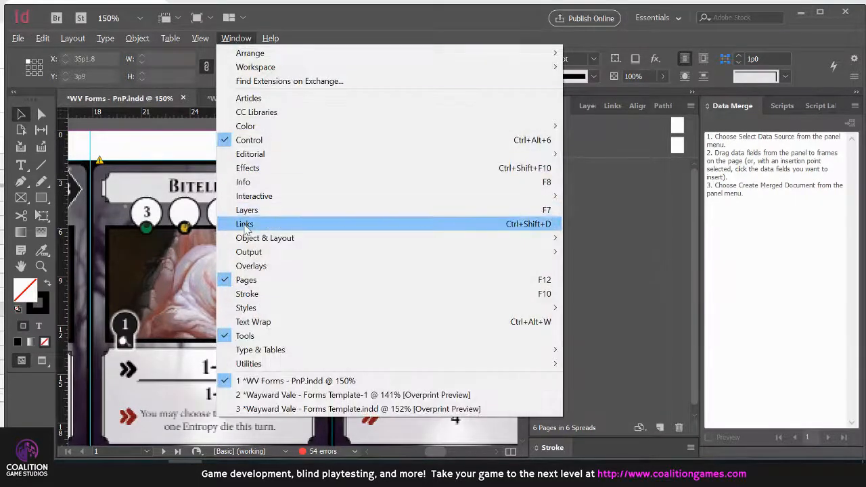
pyautogui.click(602, 224)
pyautogui.click(612, 106)
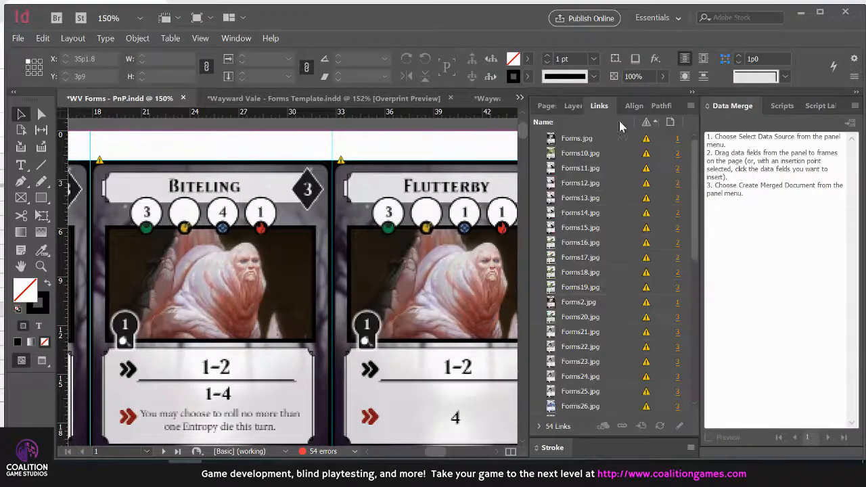
pyautogui.scroll(-4, 646, 142)
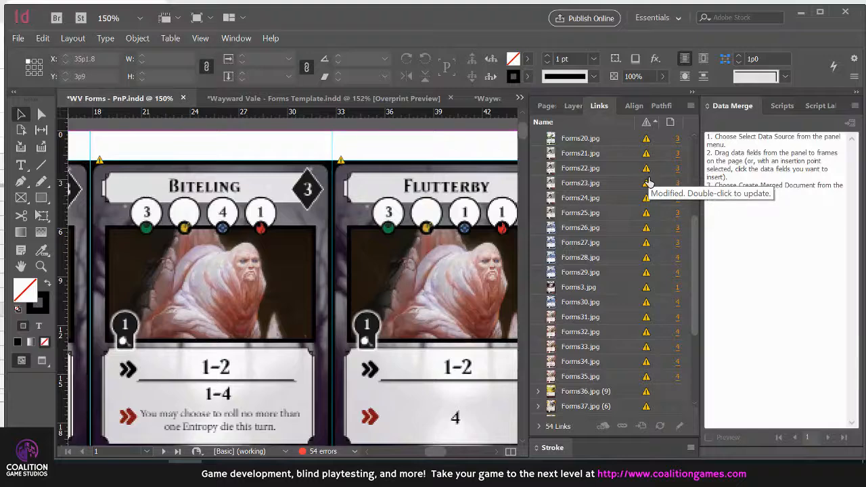
pyautogui.scroll(-3, 648, 190)
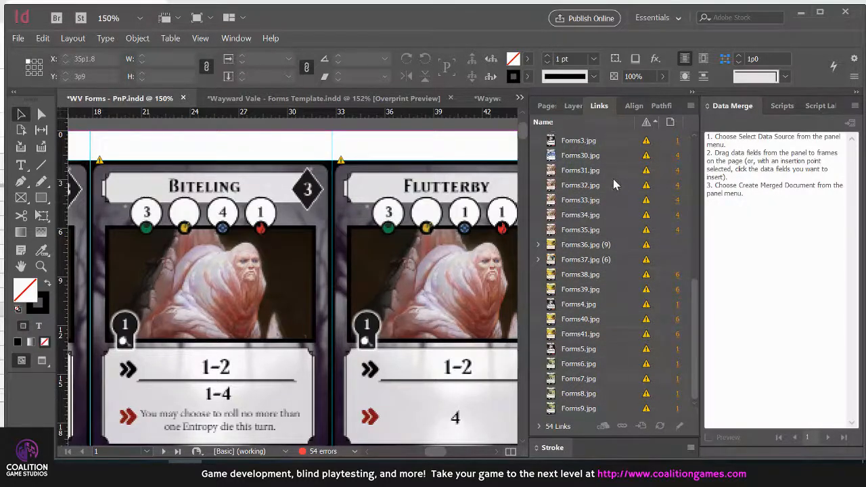
pyautogui.click(615, 184)
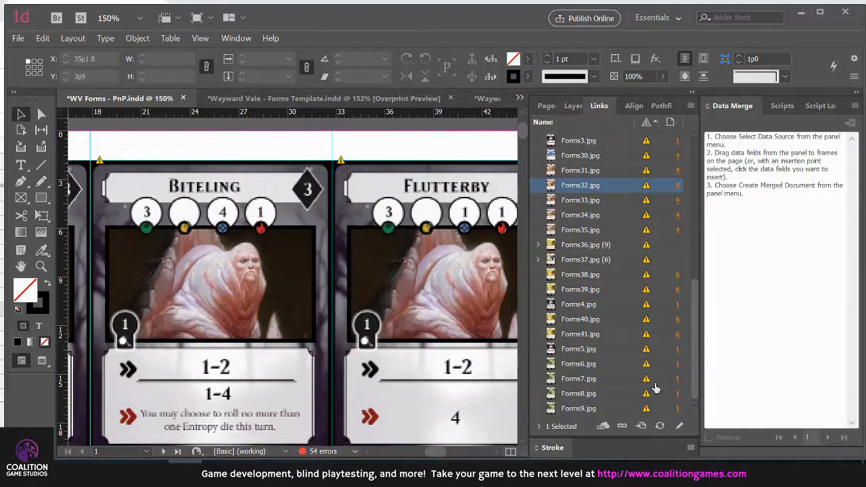
pyautogui.click(660, 426)
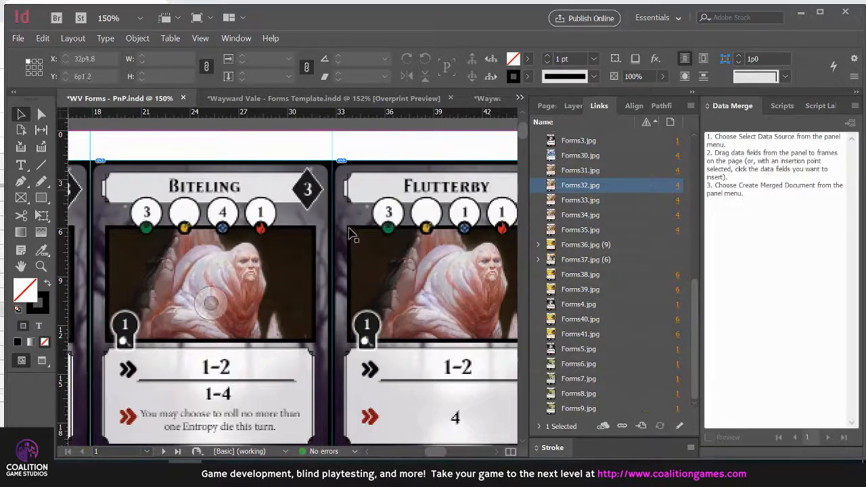
# Switch to the Card Images folder to look at the exported Forms and Forms2 files, and return to InDesign
pyautogui.hotkey('alt', 'Tab')
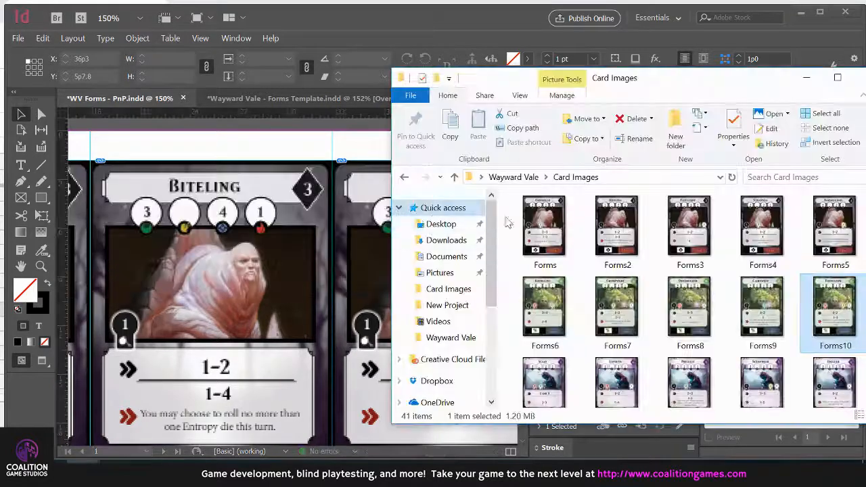
pyautogui.click(546, 230)
pyautogui.click(608, 230)
pyautogui.click(296, 132)
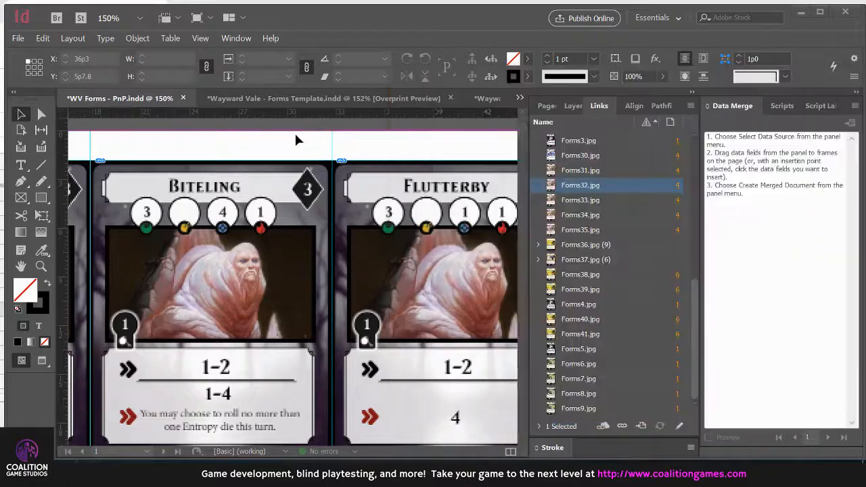
# Inspect the updated Cairnweft card on page 1 of the print-and-play document
pyautogui.scroll(-4, 375, 230)
pyautogui.scroll(-1, 368, 238)
pyautogui.scroll(-3, 369, 242)
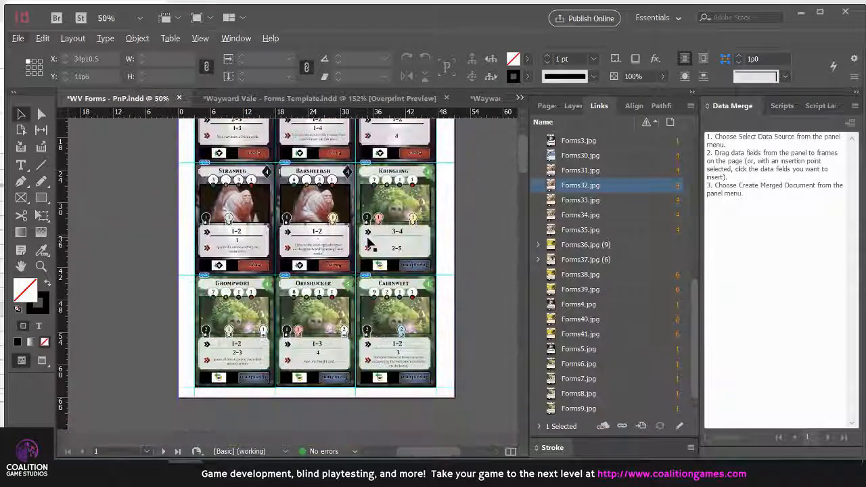
pyautogui.scroll(-3, 396, 267)
pyautogui.scroll(3, 399, 274)
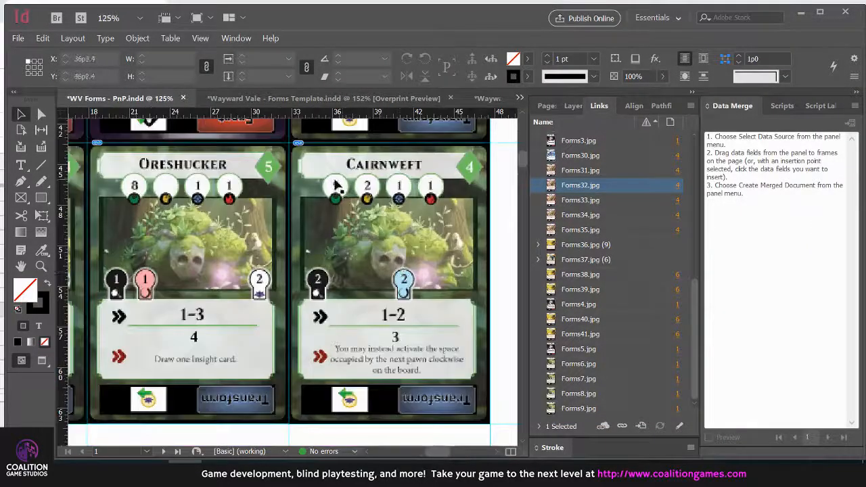
pyautogui.scroll(-4, 400, 260)
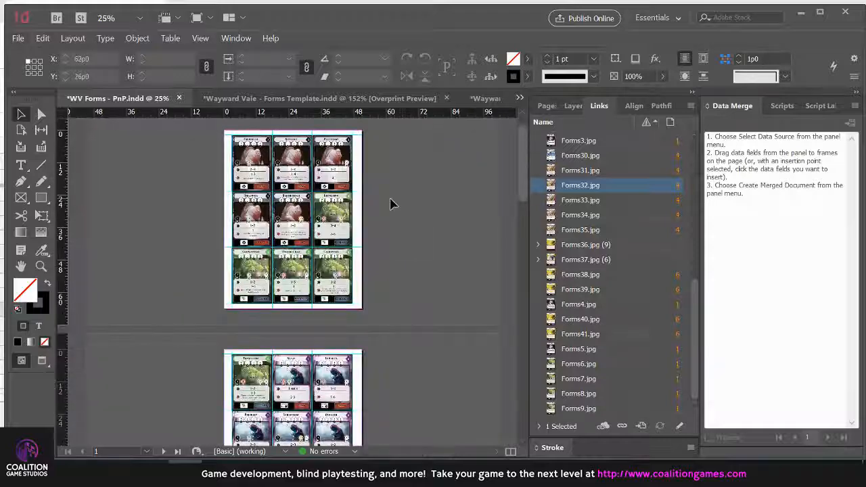
# Review the card sheets across the remaining pages of the print-and-play document
pyautogui.scroll(-10, 390, 203)
pyautogui.scroll(-4, 390, 203)
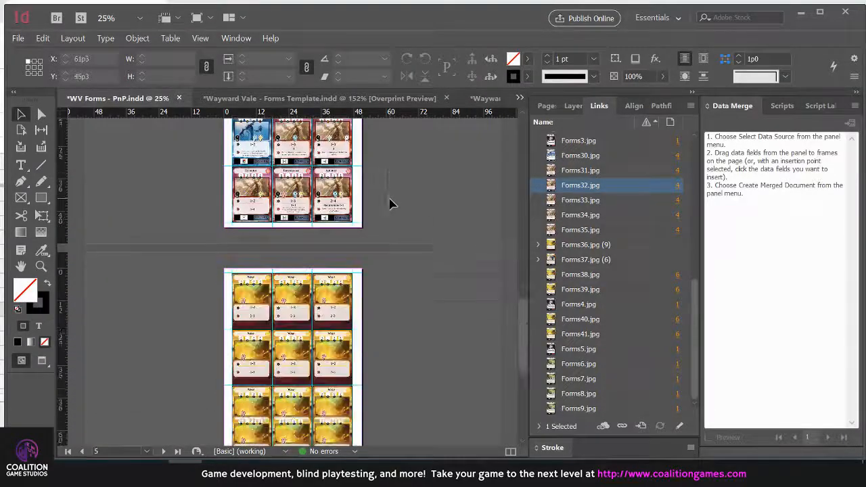
pyautogui.scroll(-2, 387, 244)
pyautogui.scroll(15, 387, 276)
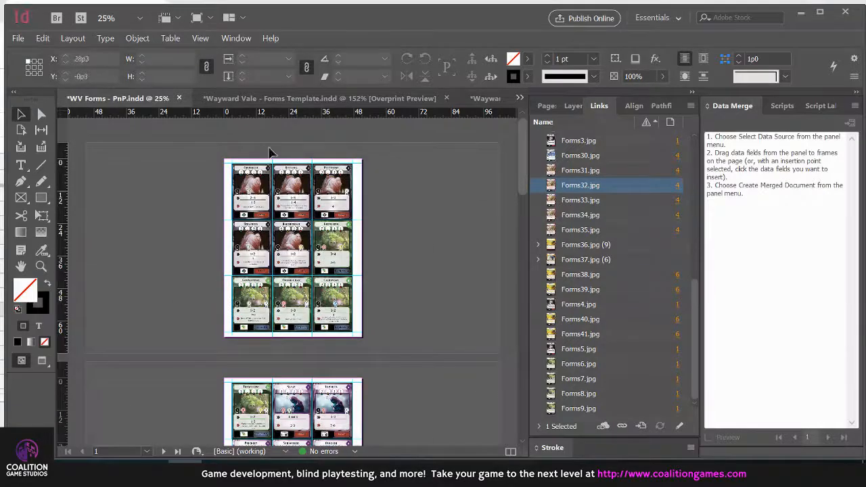
pyautogui.scroll(-3, 415, 298)
pyautogui.scroll(-6, 415, 299)
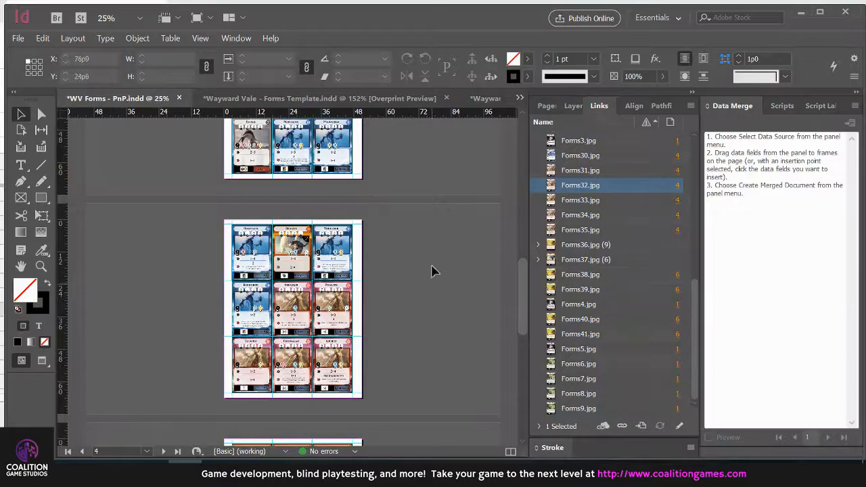
# Export the print-and-play document as an Adobe PDF (Print) file named Forms Print 27Sep2018, using the High Quality Print preset and all pages
pyautogui.click(18, 40)
pyautogui.click(48, 272)
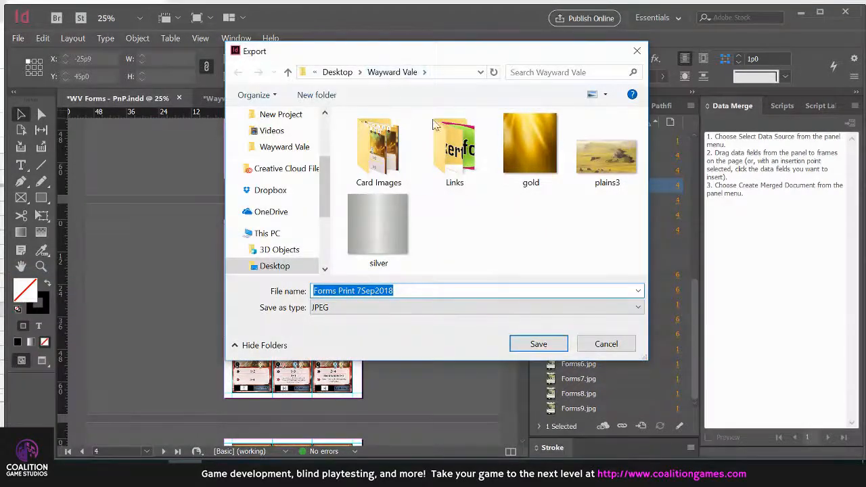
pyautogui.click(425, 308)
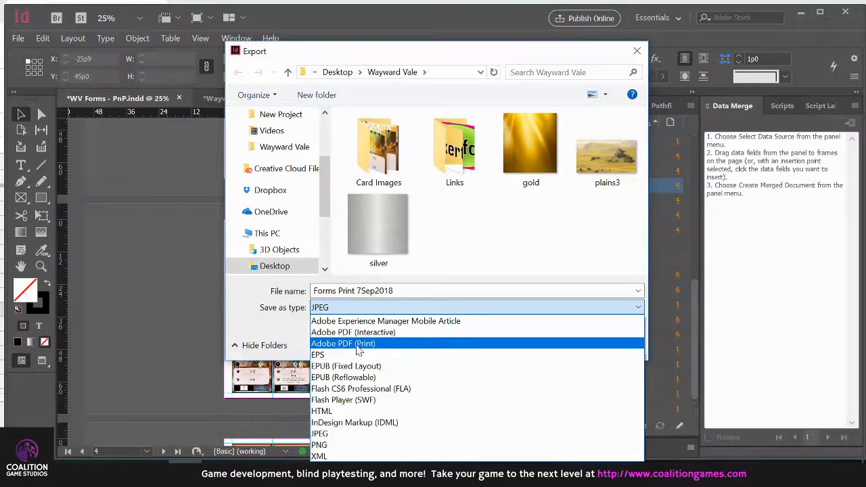
pyautogui.click(357, 344)
pyautogui.click(357, 291)
pyautogui.click(357, 290)
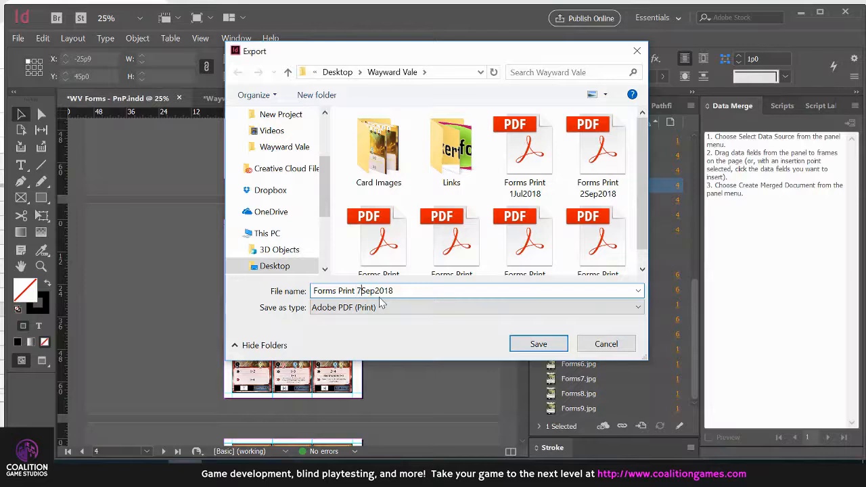
pyautogui.write('2')
pyautogui.click(541, 344)
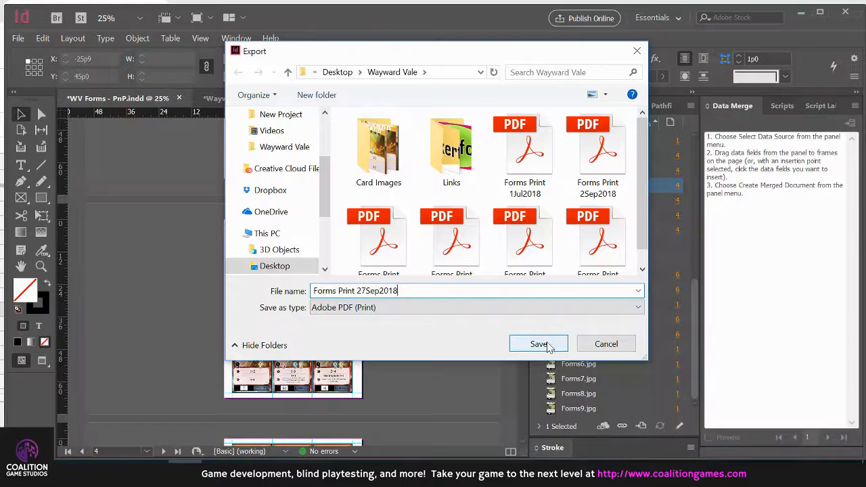
pyautogui.click(548, 345)
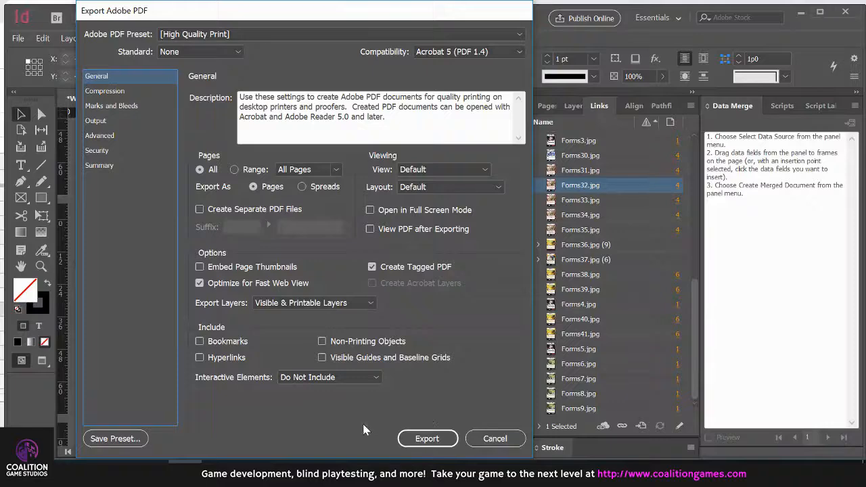
pyautogui.click(429, 435)
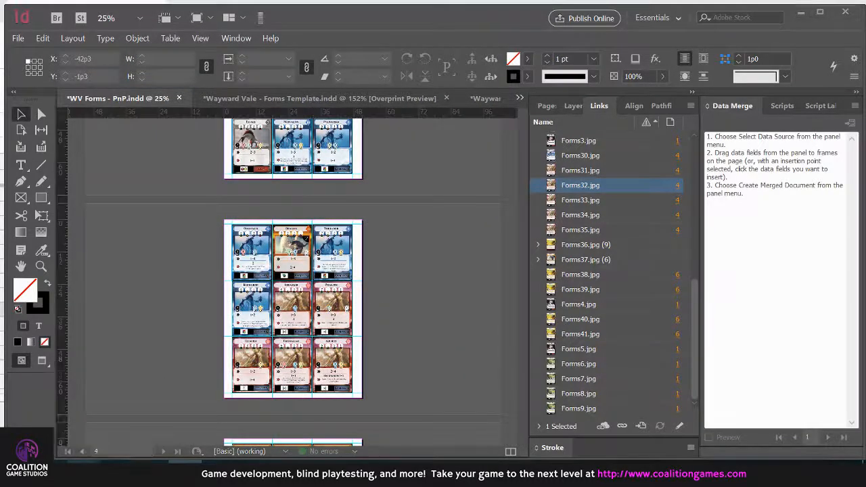
# Switch to File Explorer, go to the Wayward Vale folder and open the Forms Print 27Sep2018 PDF in Acrobat Reader
pyautogui.click(85, 473)
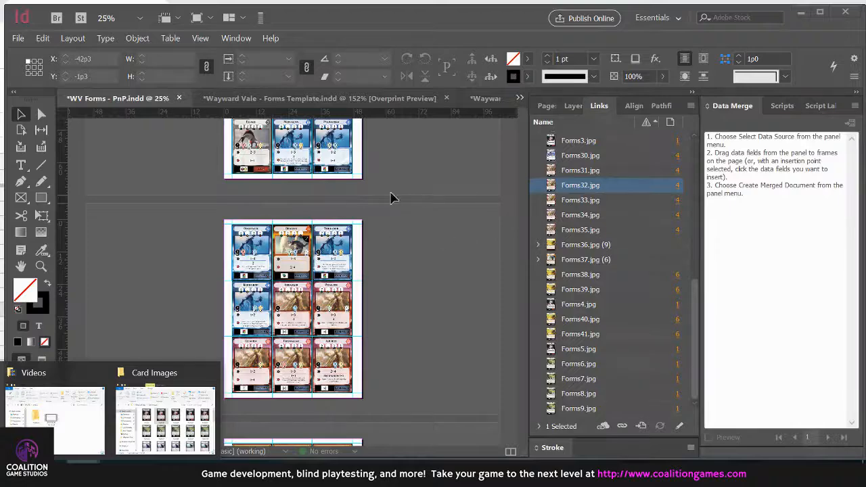
pyautogui.click(165, 419)
pyautogui.click(513, 177)
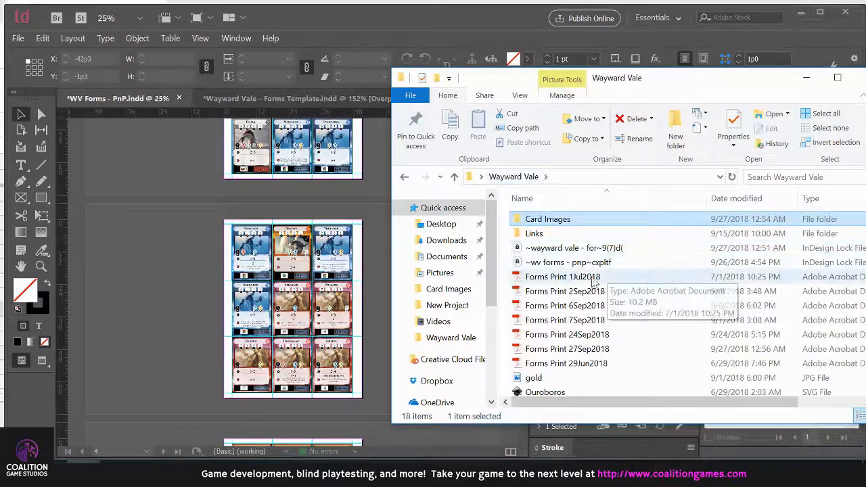
pyautogui.click(577, 350)
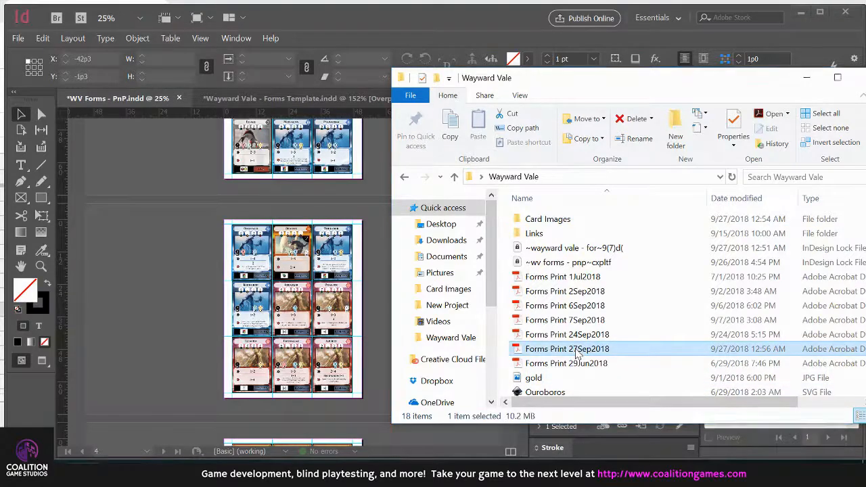
pyautogui.doubleClick(577, 351)
# Review the cards on the first two pages of the exported PDF, close it and return to the Wayward Vale folder
pyautogui.scroll(-10, 519, 292)
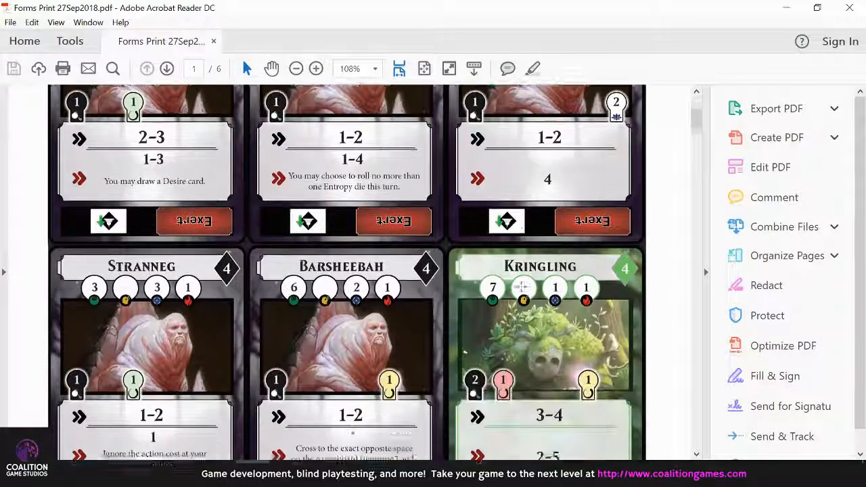
pyautogui.scroll(-12, 521, 290)
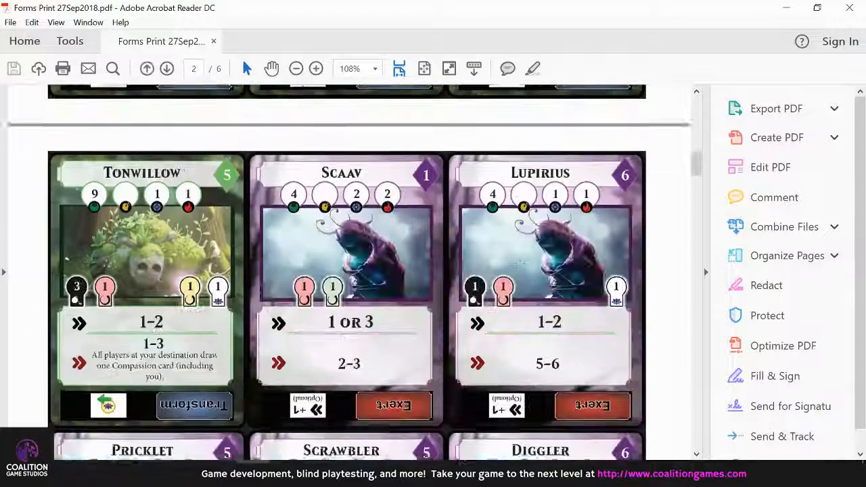
pyautogui.scroll(-8, 520, 287)
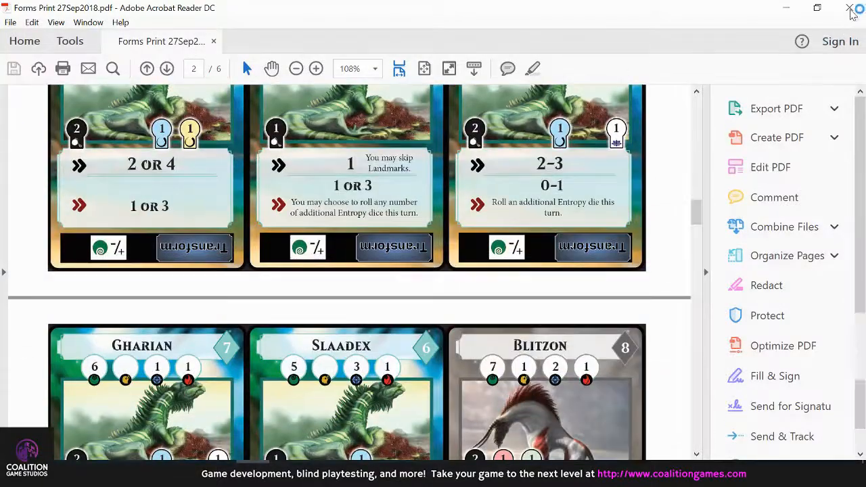
pyautogui.click(850, 9)
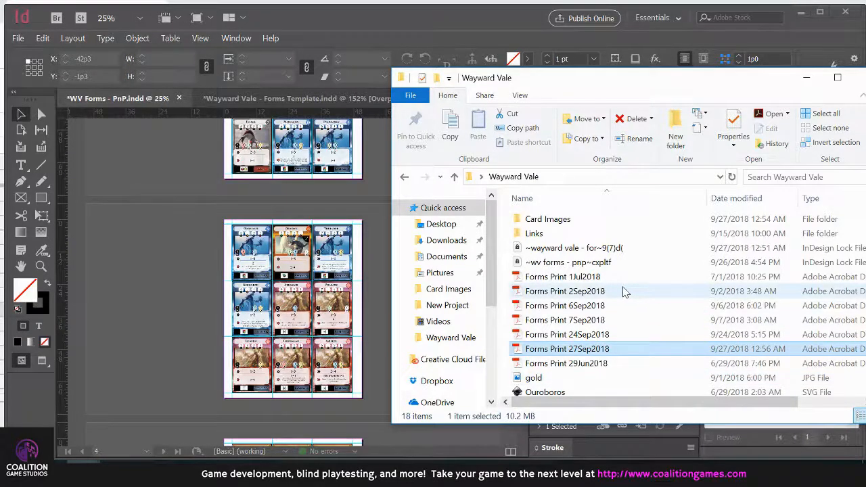
pyautogui.moveTo(664, 84); pyautogui.dragTo(513, 91)
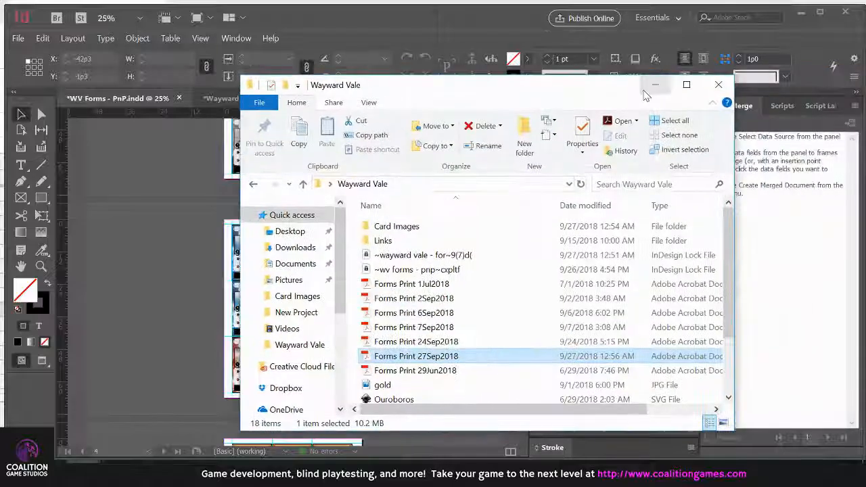